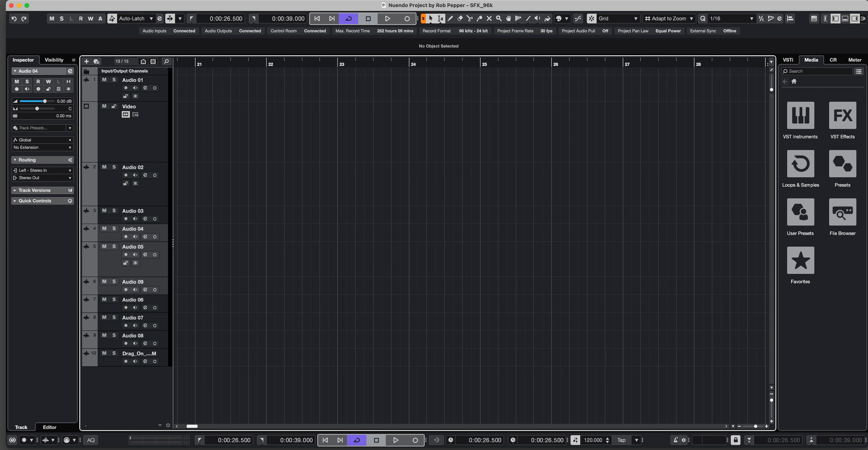
- Bring the Spell_Elements_Various-130 sample from the sound library onto the Audio 05 track at 23.1.3
{"action": "left_click_drag", "start_coordinate": [708, 267], "coordinate": [368, 93]}
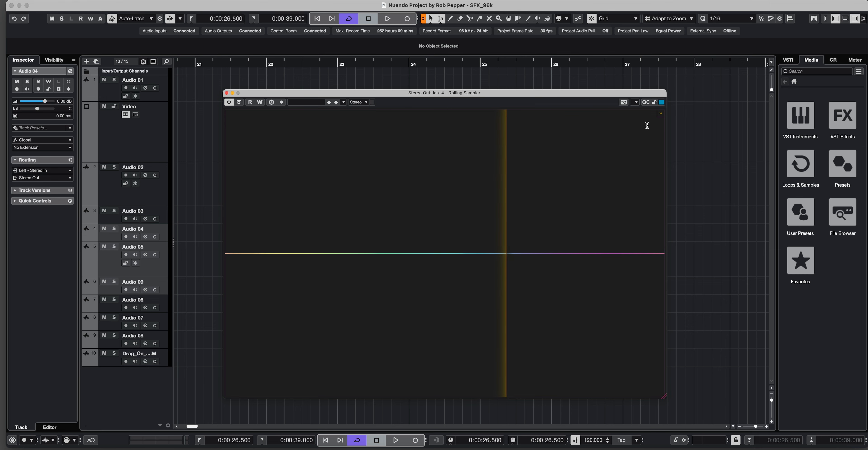
{"action": "left_click_drag", "start_coordinate": [397, 92], "coordinate": [427, 87]}
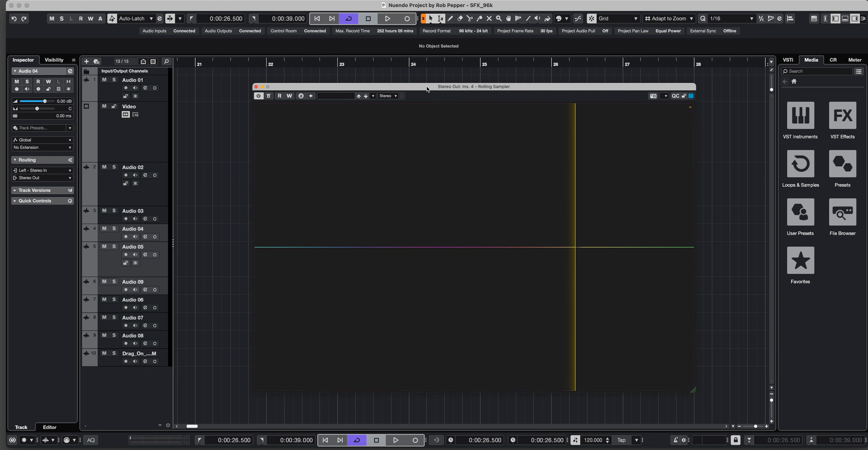
{"action": "key", "text": "super+Tab"}
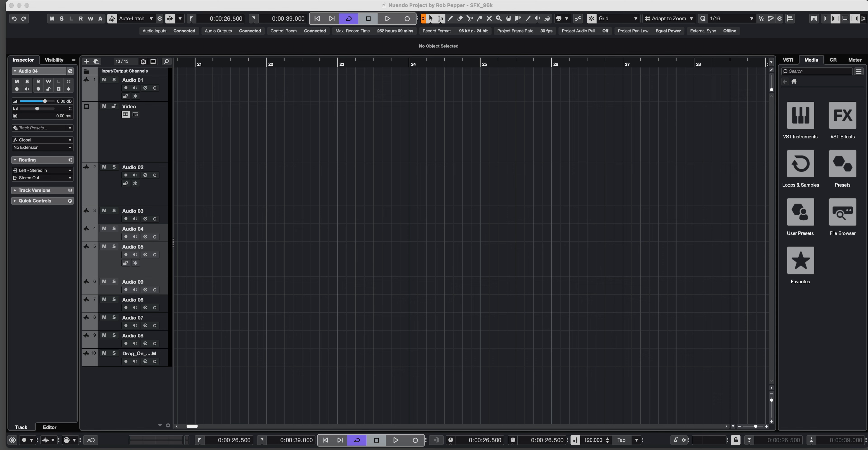
{"action": "left_click_drag", "start_coordinate": [577, 180], "coordinate": [347, 250]}
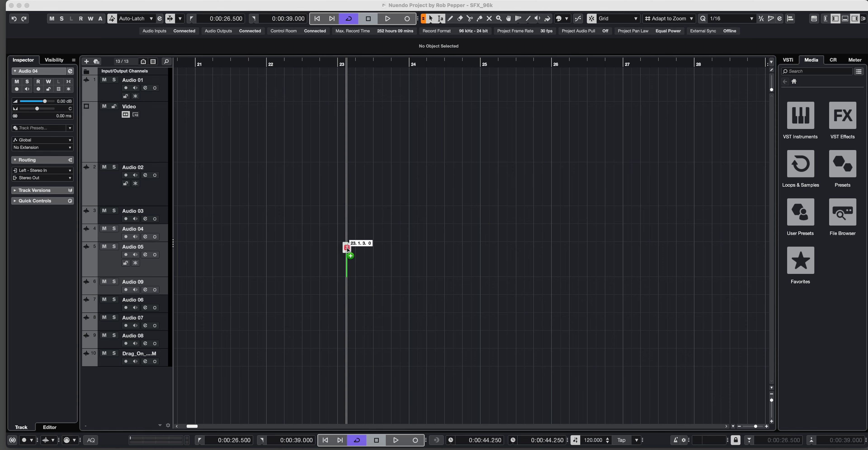
{"action": "left_click_drag", "start_coordinate": [386, 293], "coordinate": [377, 258]}
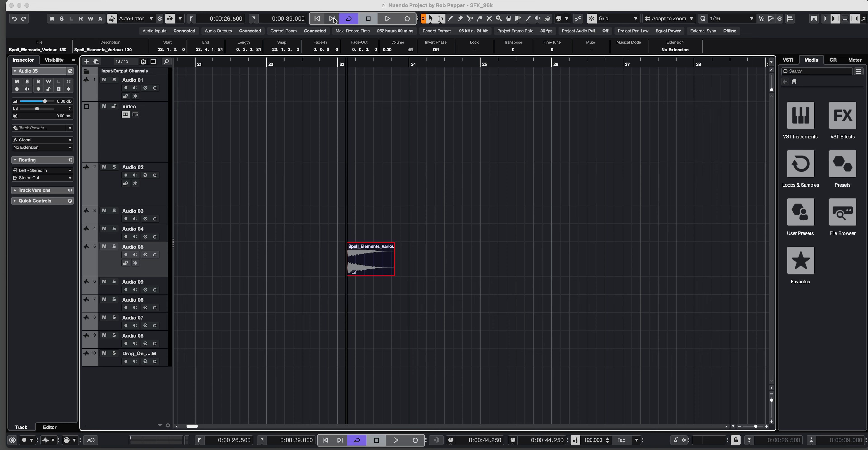
- Move the Rolling Sampler window clear of the clip and play Audio 05 twice from 23.1.1 so the sampler captures it
{"action": "left_click_drag", "start_coordinate": [338, 9], "coordinate": [341, 11]}
{"action": "left_click_drag", "start_coordinate": [447, 86], "coordinate": [639, 63]}
{"action": "left_click", "coordinate": [342, 259]}
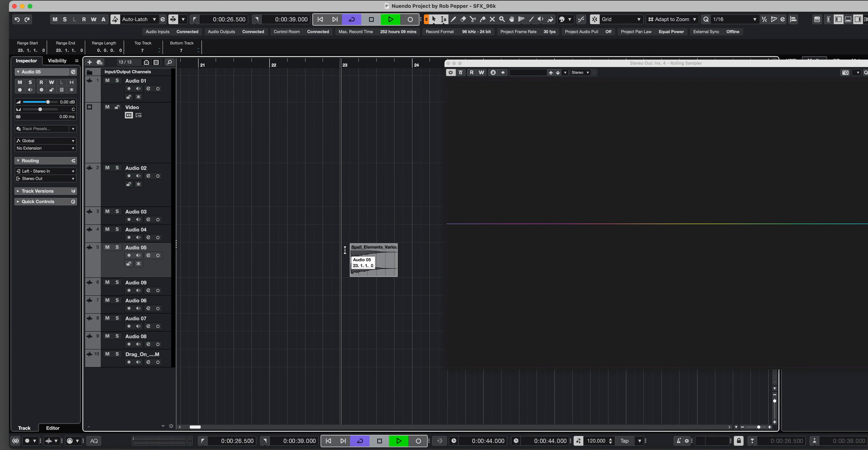
{"action": "key", "text": "space"}
{"action": "key", "text": "space"}
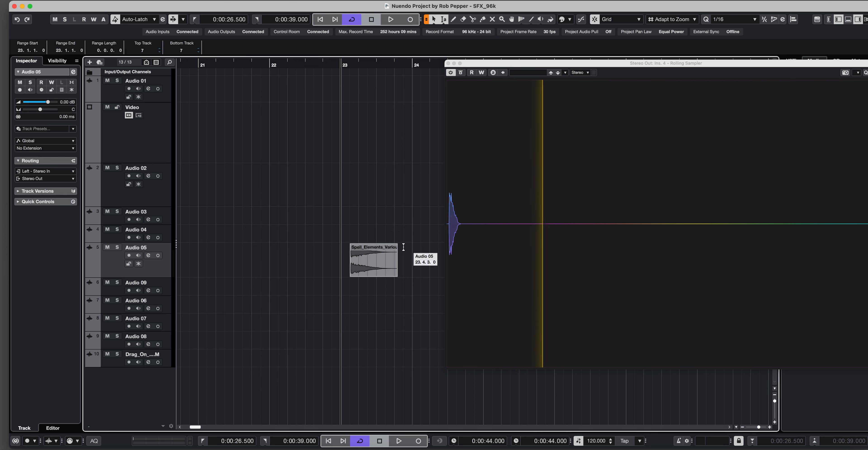
{"action": "key", "text": "space"}
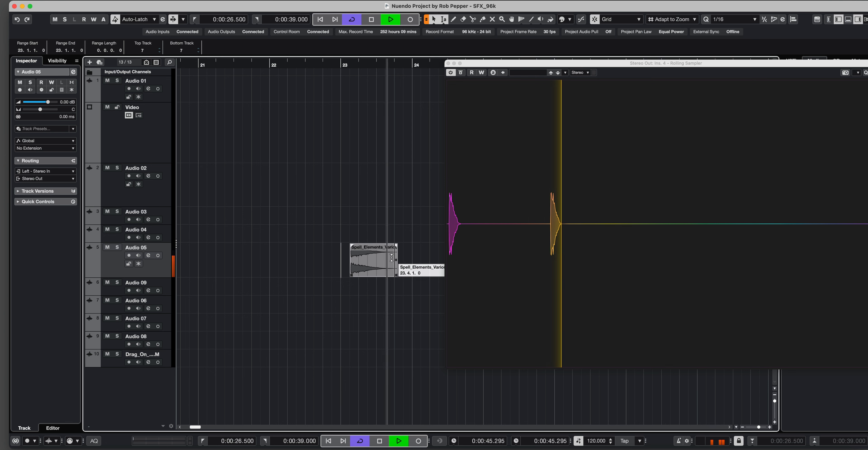
{"action": "key", "text": "space"}
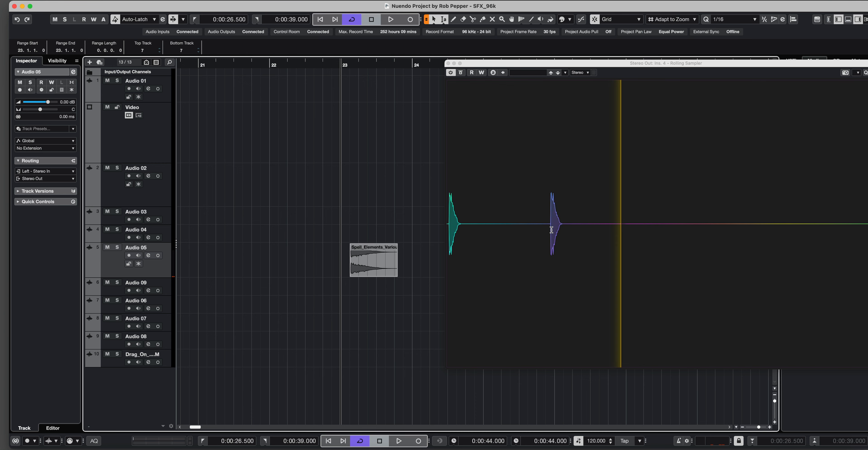
- Place the captured hit from Rolling Sampler on the Audio 03 track at 23.4.3 and move the plug-in window off the clip
{"action": "left_click_drag", "start_coordinate": [548, 220], "coordinate": [408, 218]}
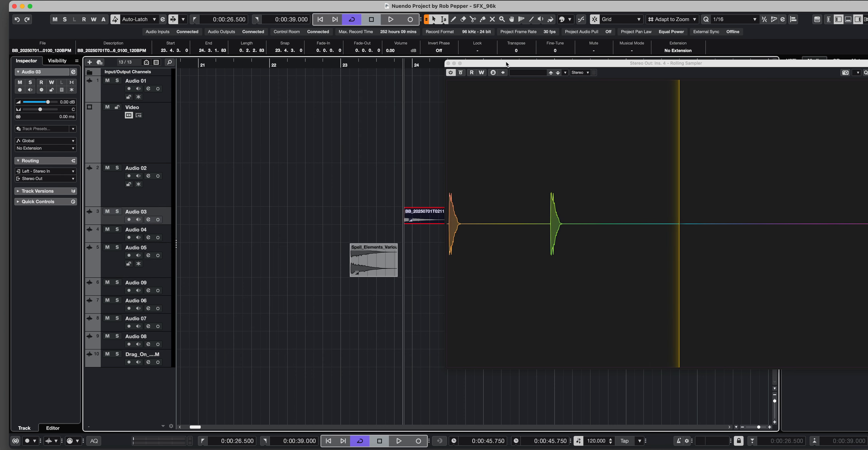
{"action": "left_click_drag", "start_coordinate": [506, 61], "coordinate": [569, 57]}
- Set a locator range from 23.4.1 to 24.4.3 around the new Audio 03 clip and audition it
{"action": "left_click_drag", "start_coordinate": [399, 213], "coordinate": [402, 211]}
{"action": "key", "text": "shift+g"}
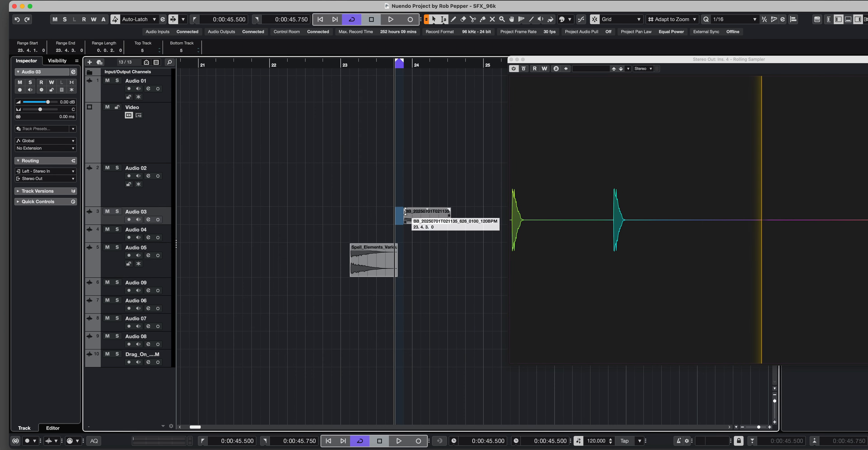
{"action": "key", "text": "space"}
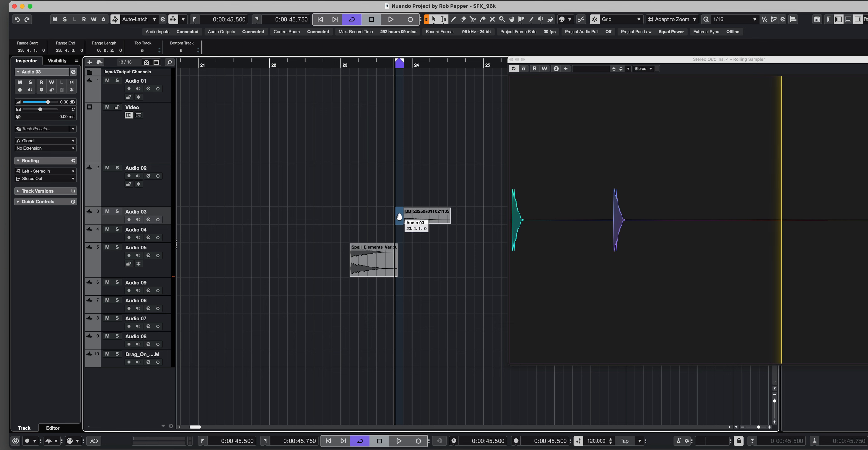
{"action": "left_click_drag", "start_coordinate": [421, 211], "coordinate": [475, 207]}
{"action": "left_click", "coordinate": [359, 215]}
{"action": "key", "text": "space"}
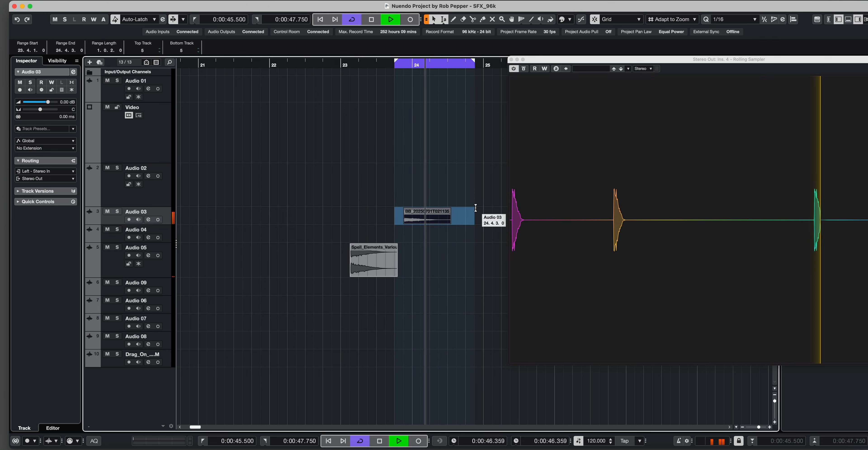
{"action": "key", "text": "space"}
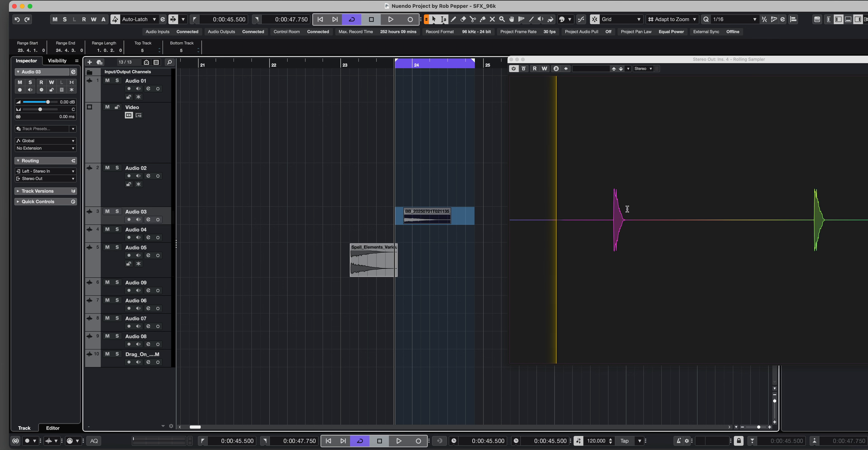
- Highlight the section around the first remaining captured hit in the Rolling Sampler waveform
{"action": "left_click_drag", "start_coordinate": [607, 209], "coordinate": [641, 209]}
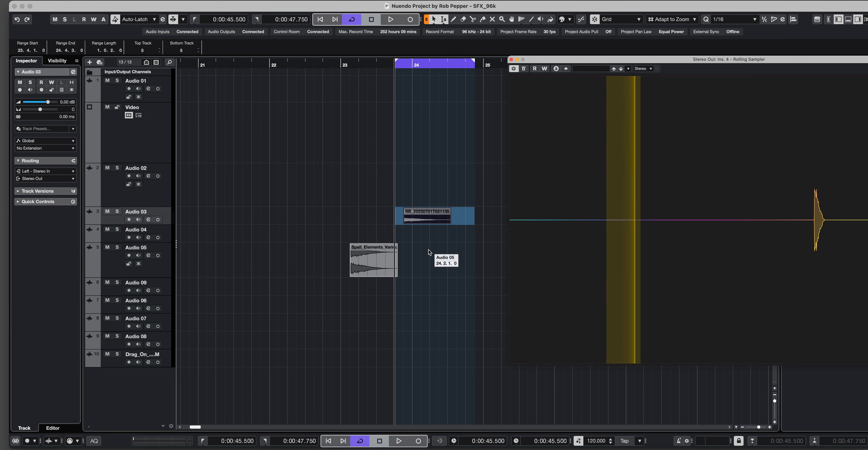
{"action": "left_click", "coordinate": [337, 212]}
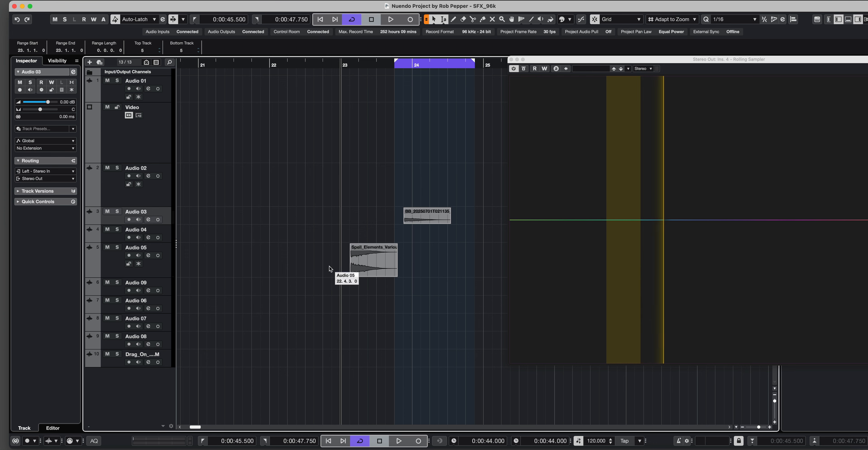
- Set Rolling Sampler's recording duration to 10 minutes and clear the highlighted section of its waveform
{"action": "left_click_drag", "start_coordinate": [596, 58], "coordinate": [279, 55]}
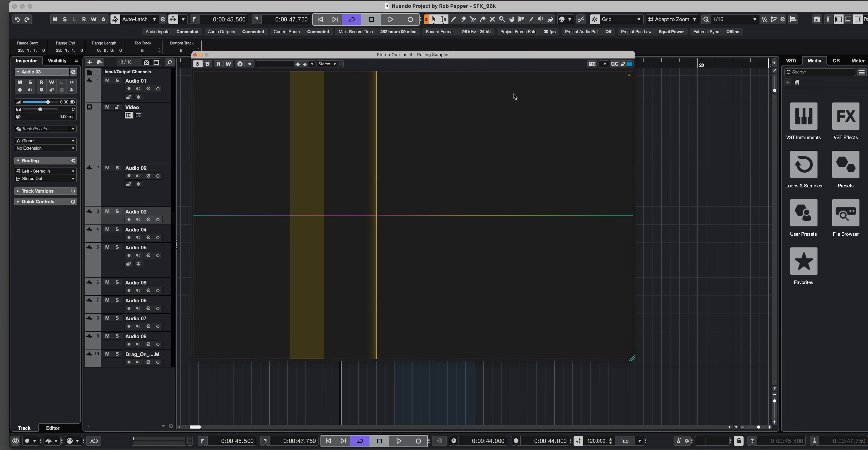
{"action": "left_click", "coordinate": [630, 76]}
{"action": "mouse_move", "coordinate": [612, 98]}
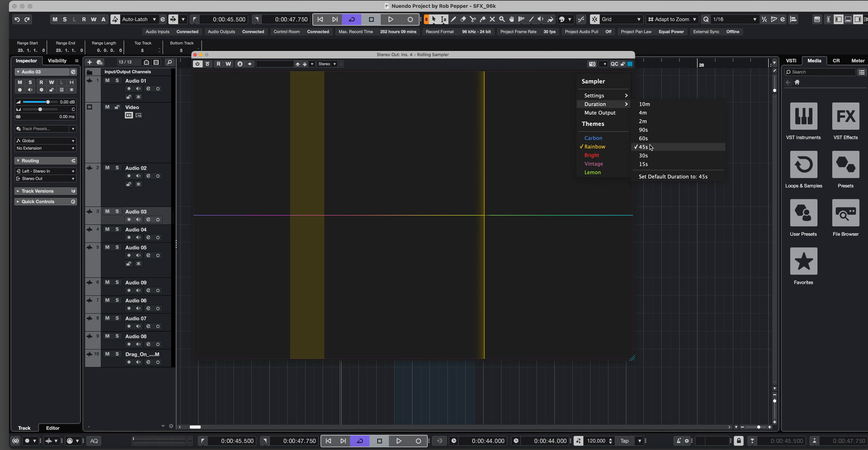
{"action": "left_click", "coordinate": [655, 107]}
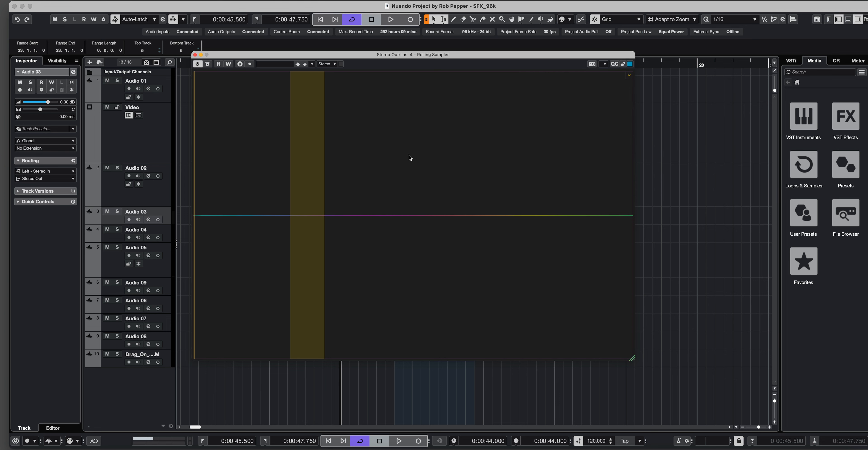
{"action": "left_click", "coordinate": [314, 145]}
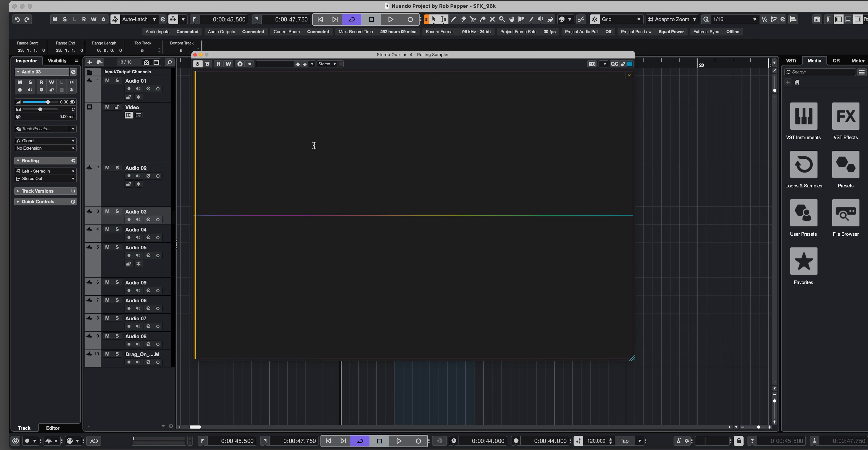
- Move the Rolling Sampler window off the tracks and delete the two clips on Audio 03 and Audio 05
{"action": "left_click_drag", "start_coordinate": [363, 56], "coordinate": [521, 46]}
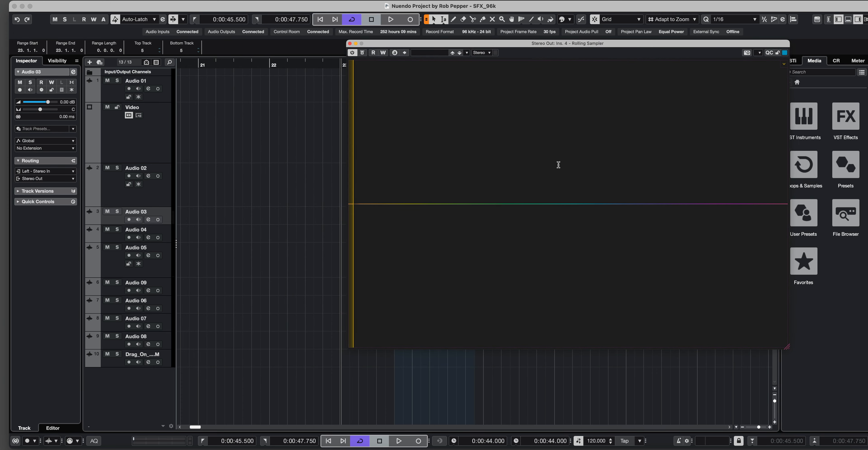
{"action": "left_click_drag", "start_coordinate": [577, 43], "coordinate": [461, 347]}
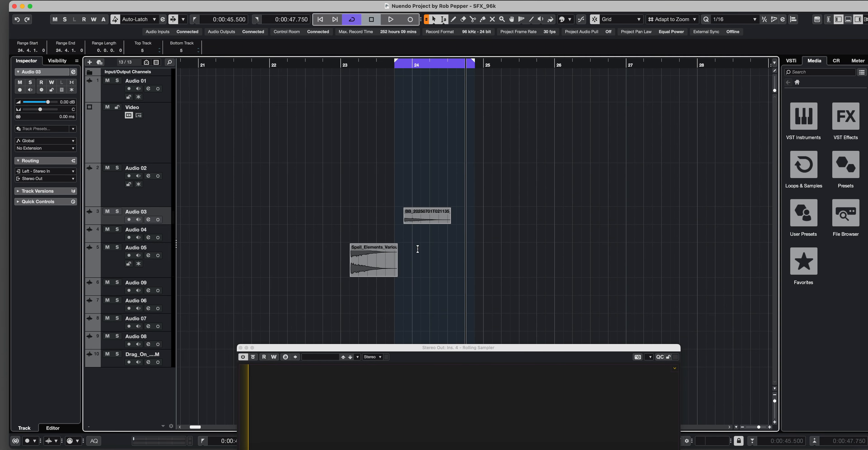
{"action": "left_click_drag", "start_coordinate": [466, 210], "coordinate": [334, 291]}
{"action": "key", "text": "BackSpace"}
- Shrink the Rolling Sampler window and park it away from the audio tracks
{"action": "left_click_drag", "start_coordinate": [426, 346], "coordinate": [430, 44]}
{"action": "left_click_drag", "start_coordinate": [684, 351], "coordinate": [568, 185]}
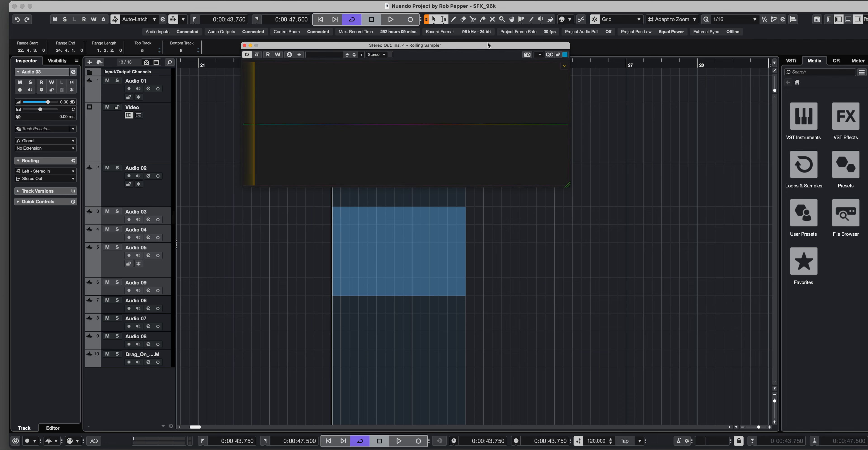
{"action": "left_click_drag", "start_coordinate": [488, 44], "coordinate": [772, 3]}
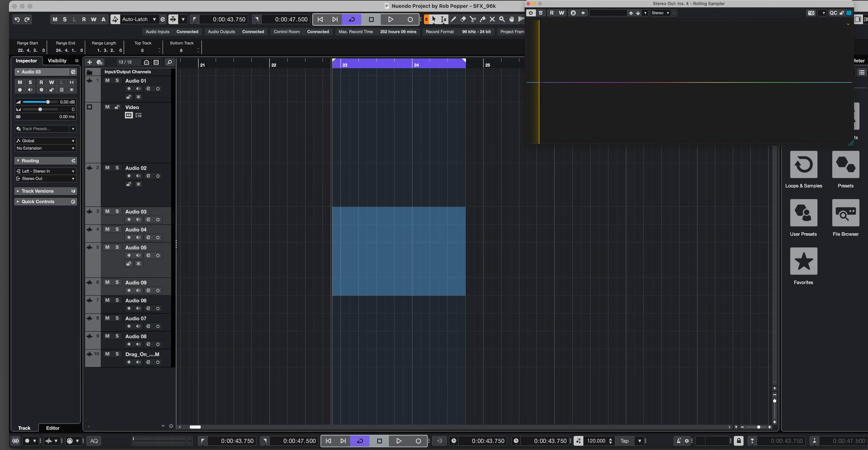
- Place four Spell_Elements_Various samples from the sound library on Audio 02, 03, 04 and 05, all starting at 0:00:44.750
{"action": "left_click", "coordinate": [349, 219]}
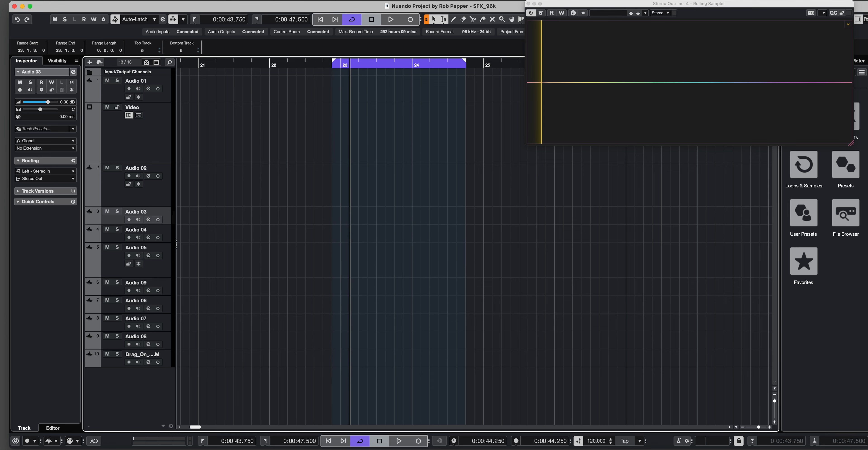
{"action": "key", "text": "super+Tab"}
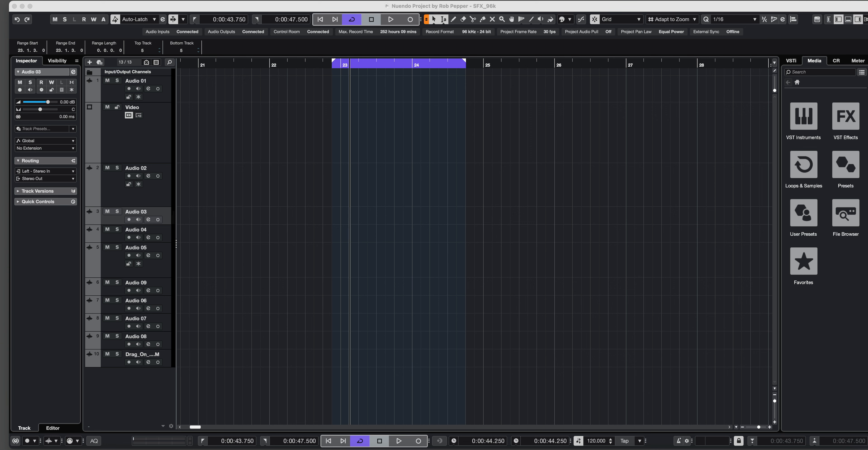
{"action": "left_click_drag", "start_coordinate": [665, 201], "coordinate": [368, 185]}
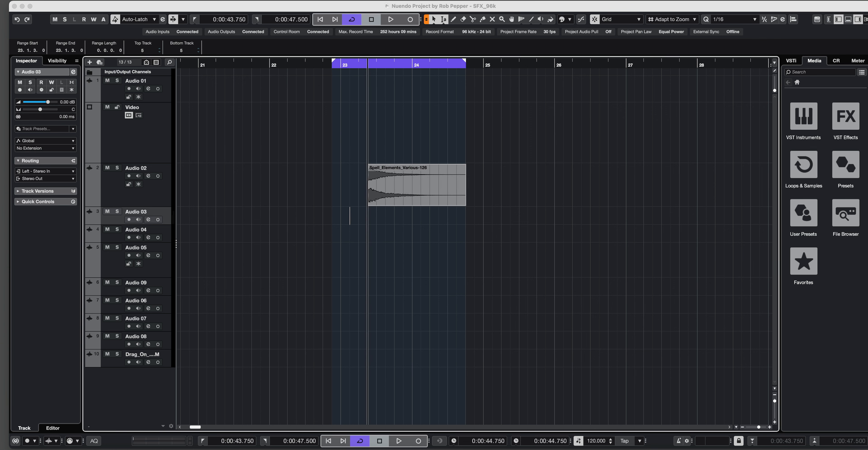
{"action": "left_click_drag", "start_coordinate": [866, 295], "coordinate": [369, 216]}
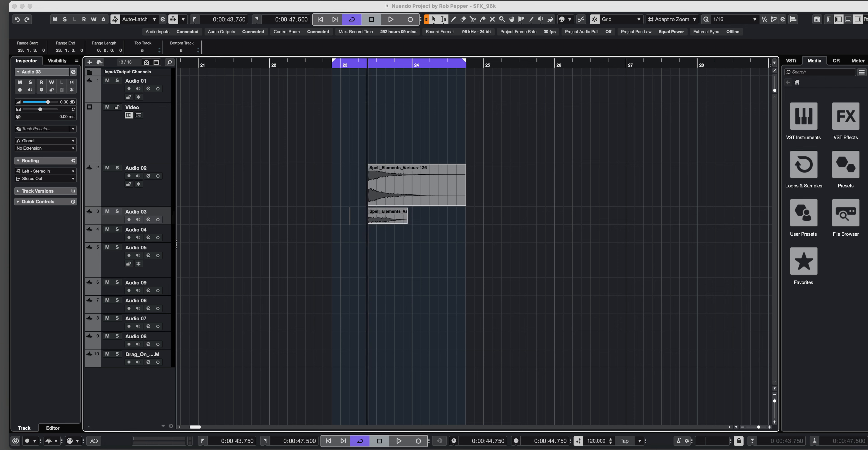
{"action": "left_click_drag", "start_coordinate": [656, 259], "coordinate": [369, 235]}
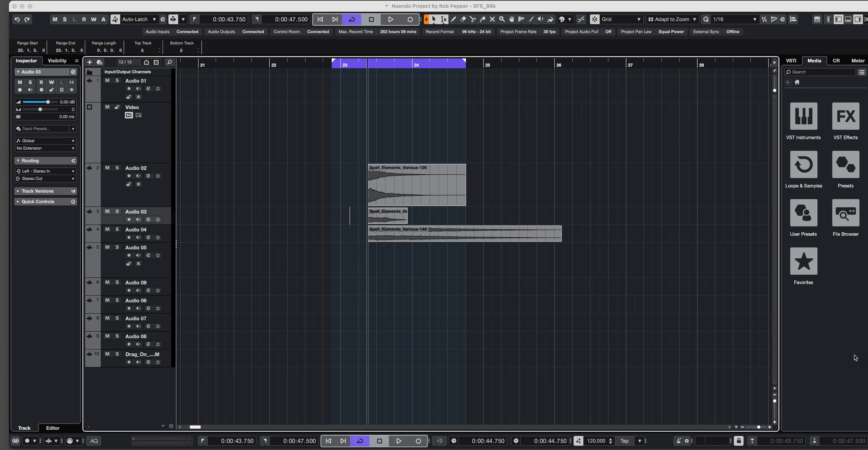
{"action": "left_click_drag", "start_coordinate": [434, 262], "coordinate": [369, 256]}
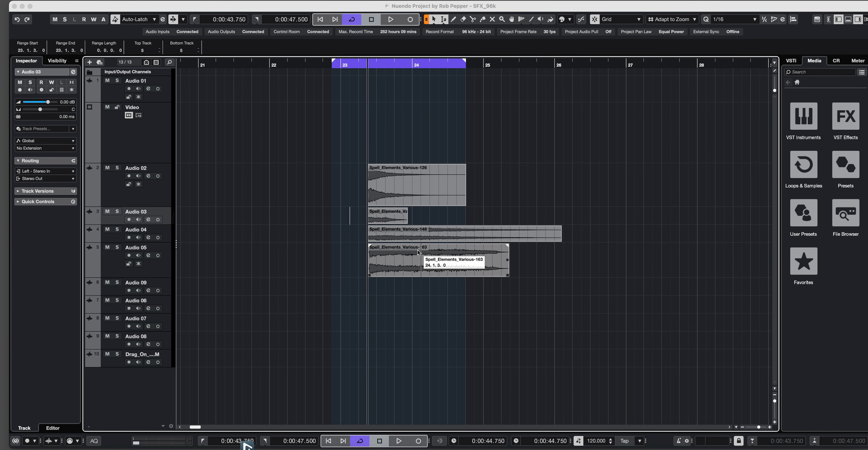
- Shift the four stacked clips on Audio 02 to Audio 05 one grid step forward on the timeline, keeping them aligned
{"action": "left_click", "coordinate": [404, 201]}
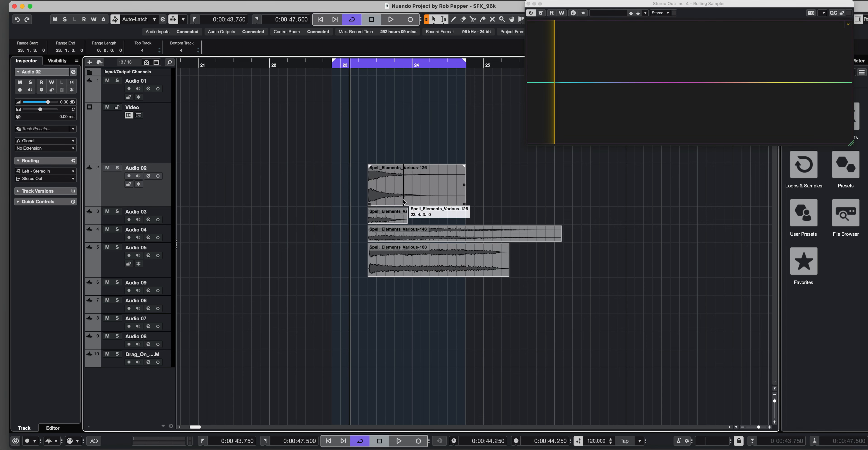
{"action": "mouse_move", "coordinate": [419, 186]}
{"action": "left_mouse_down"}
{"action": "mouse_move", "coordinate": [451, 193]}
{"action": "mouse_move", "coordinate": [428, 193]}
{"action": "left_mouse_up"}
{"action": "left_click_drag", "start_coordinate": [401, 220], "coordinate": [446, 240]}
{"action": "left_click_drag", "start_coordinate": [434, 272], "coordinate": [442, 273]}
- Select the range 23.2.1 to 26.3.1 across Audio 02 to Audio 05 and play the layered clips into Rolling Sampler
{"action": "left_click_drag", "start_coordinate": [362, 167], "coordinate": [594, 274]}
{"action": "key", "text": "space"}
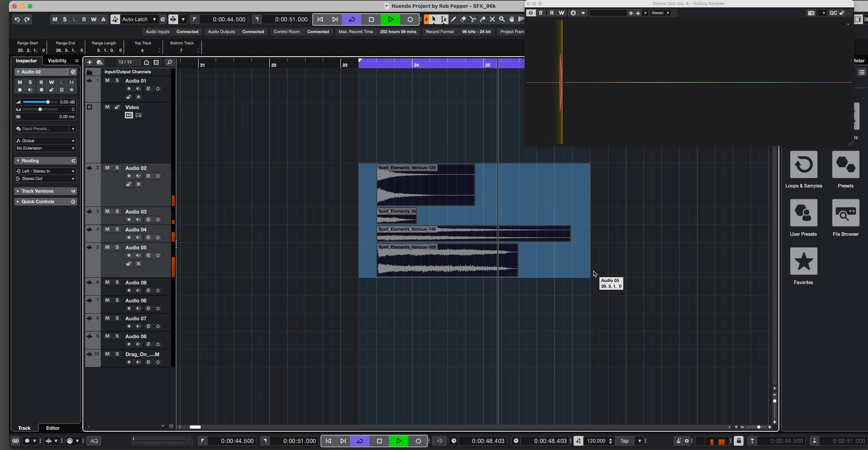
{"action": "key", "text": "space"}
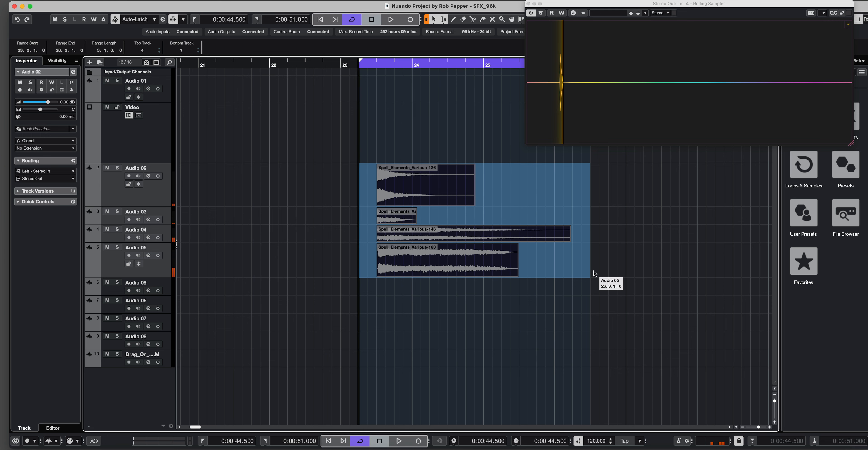
- Place the captured layered sound from Rolling Sampler on the Audio 06 track and position it at 24.3.1
{"action": "left_click", "coordinate": [556, 74]}
{"action": "left_click_drag", "start_coordinate": [558, 78], "coordinate": [243, 300]}
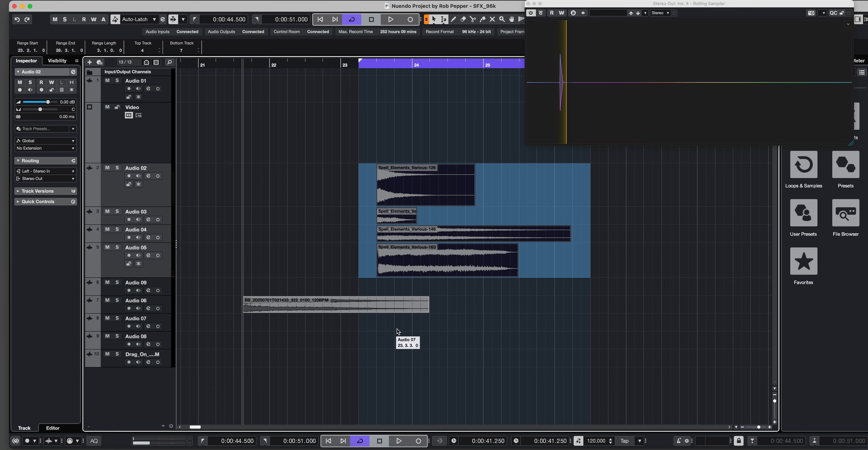
{"action": "left_click_drag", "start_coordinate": [366, 305], "coordinate": [570, 306]}
{"action": "scroll", "coordinate": [548, 301], "scroll_direction": "right", "scroll_amount": 4}
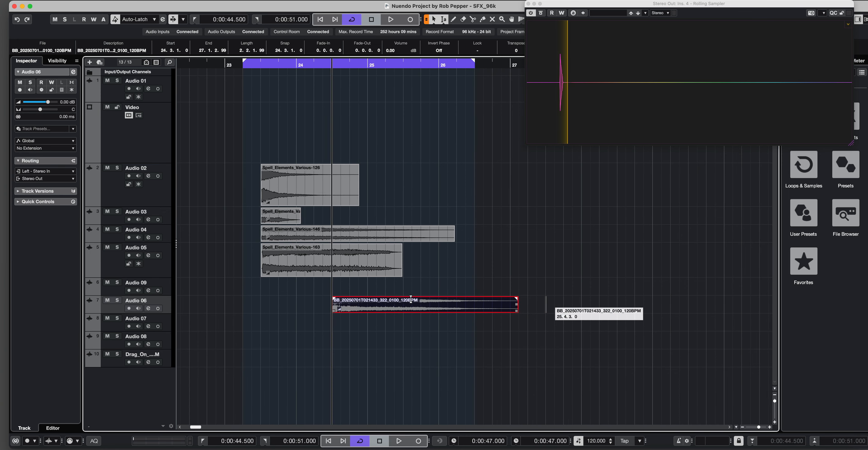
- Audition the captured clip on Audio 06 and move it along the track to 28.3.1
{"action": "left_click_drag", "start_coordinate": [378, 307], "coordinate": [547, 308]}
{"action": "key", "text": "space"}
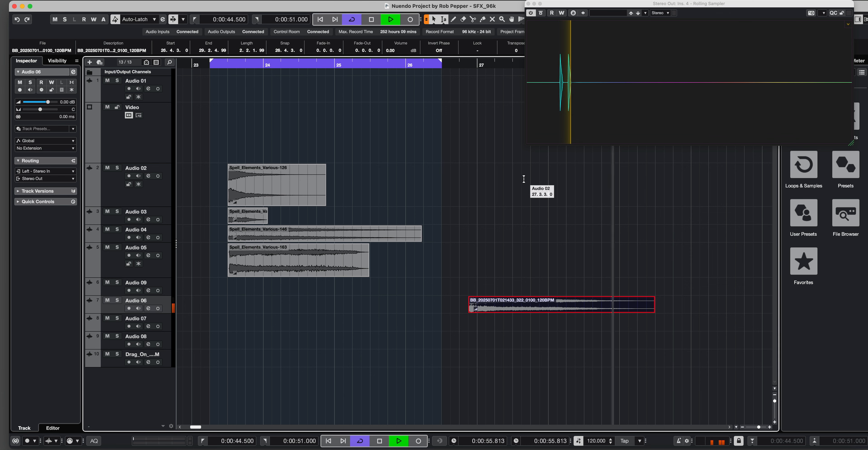
{"action": "key", "text": "space"}
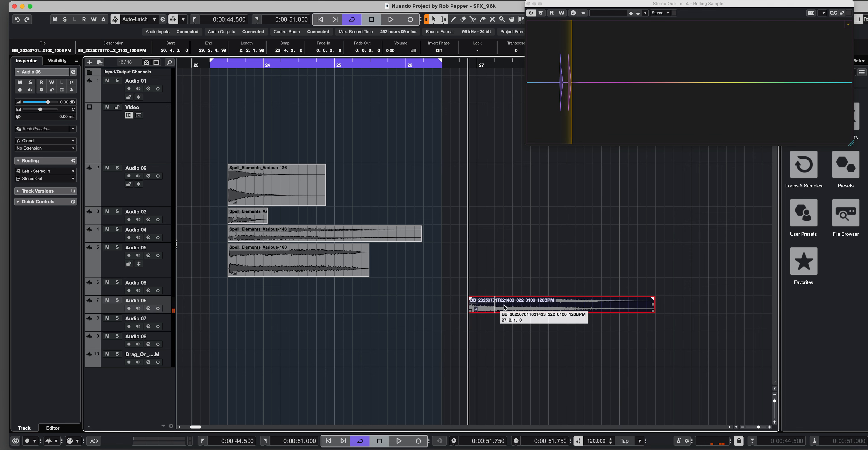
{"action": "left_click_drag", "start_coordinate": [549, 308], "coordinate": [665, 308]}
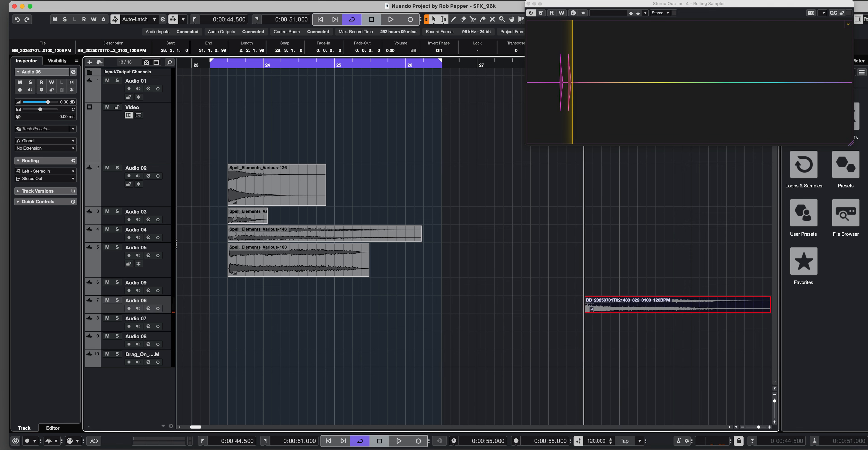
- Delete the Spell_Elements_Various-163 clip from Audio 05 and the short clip from Audio 03
{"action": "scroll", "coordinate": [540, 260], "scroll_direction": "left", "scroll_amount": 3}
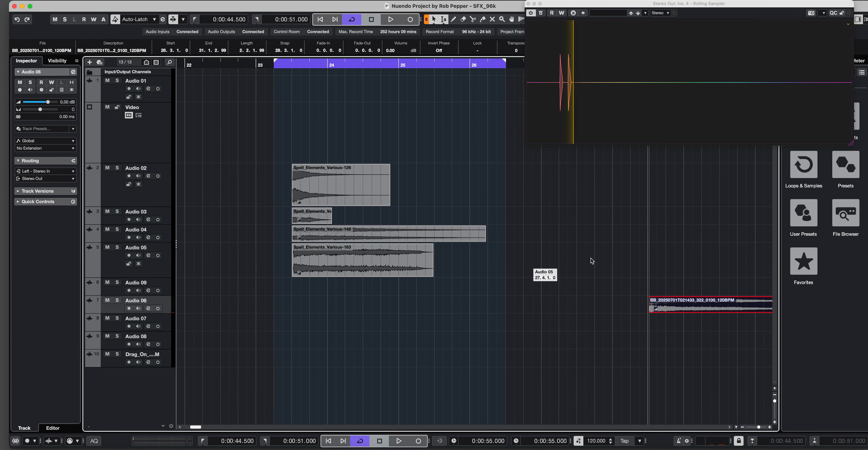
{"action": "left_click", "coordinate": [355, 273]}
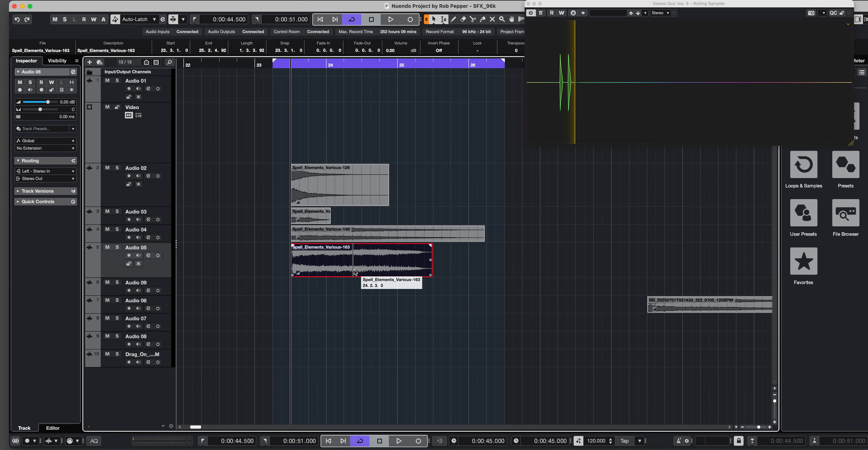
{"action": "key", "text": "Delete"}
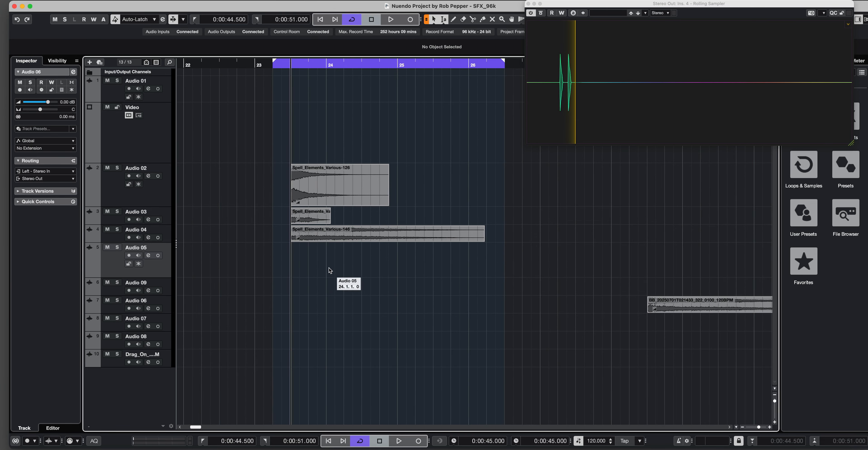
{"action": "left_click", "coordinate": [309, 218]}
{"action": "key", "text": "Delete"}
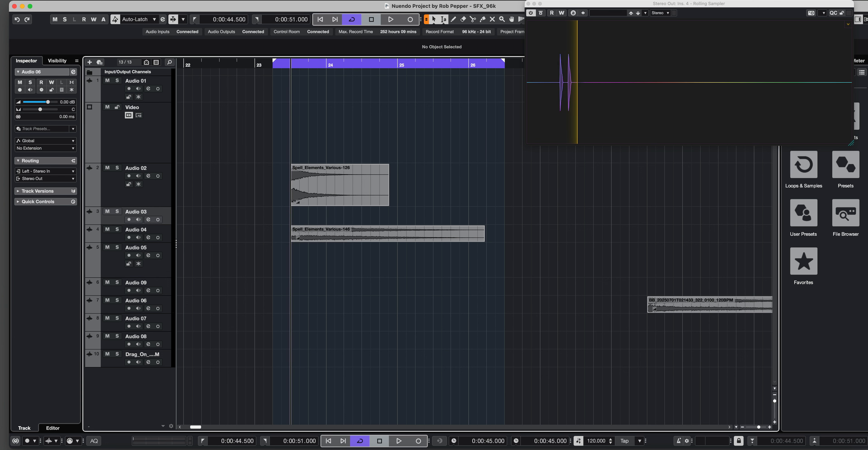
- Place Spell_Elements_Various-152 on Audio 03 and Spell_Elements_Various-141 on Audio 05 from the sound library, both starting at 23.3.1
{"action": "key", "text": "super+Tab"}
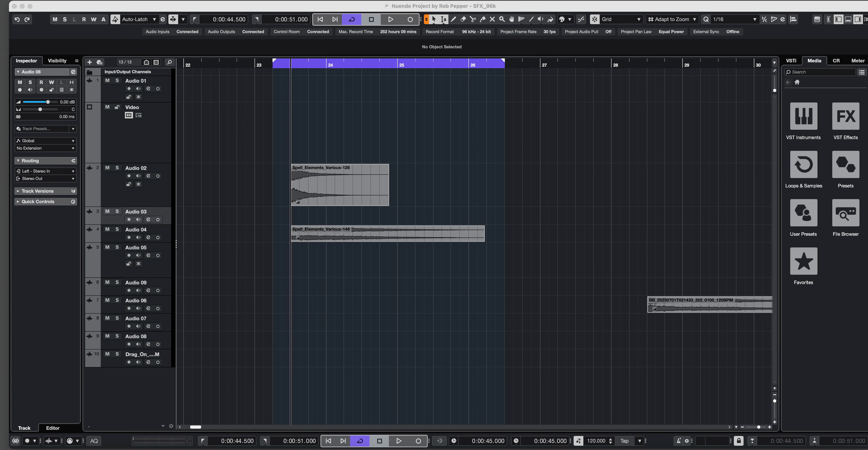
{"action": "left_click_drag", "start_coordinate": [708, 203], "coordinate": [294, 219]}
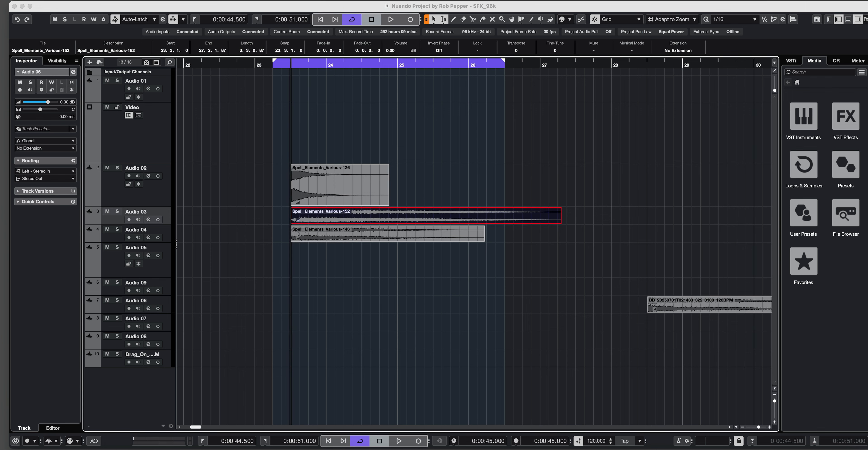
{"action": "left_click_drag", "start_coordinate": [640, 447], "coordinate": [294, 260]}
{"action": "left_click_drag", "start_coordinate": [348, 268], "coordinate": [346, 269]}
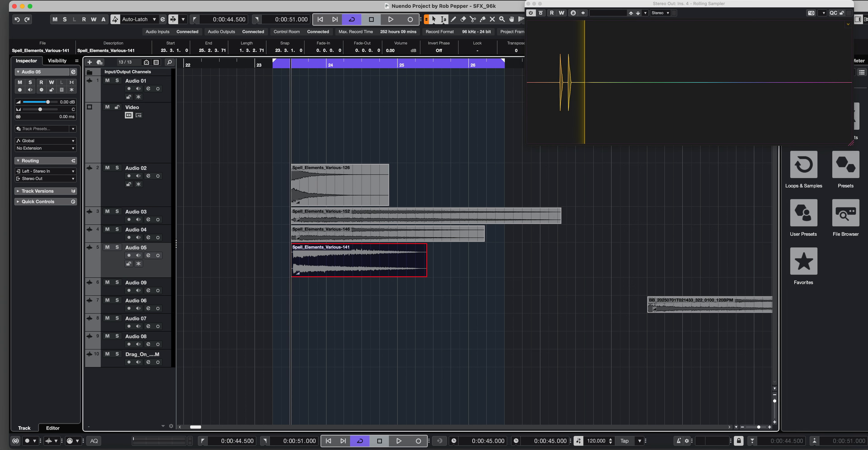
- Add Spell_Elements_Various-162 from the sound library, reverse it with the Reverse process, and position it on Audio 09 at 22.1.1
{"action": "key", "text": "super+Tab"}
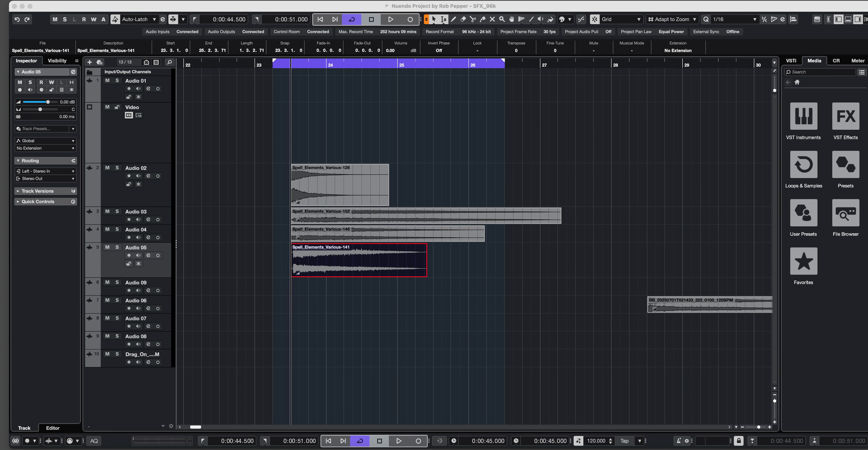
{"action": "left_click_drag", "start_coordinate": [748, 398], "coordinate": [326, 303]}
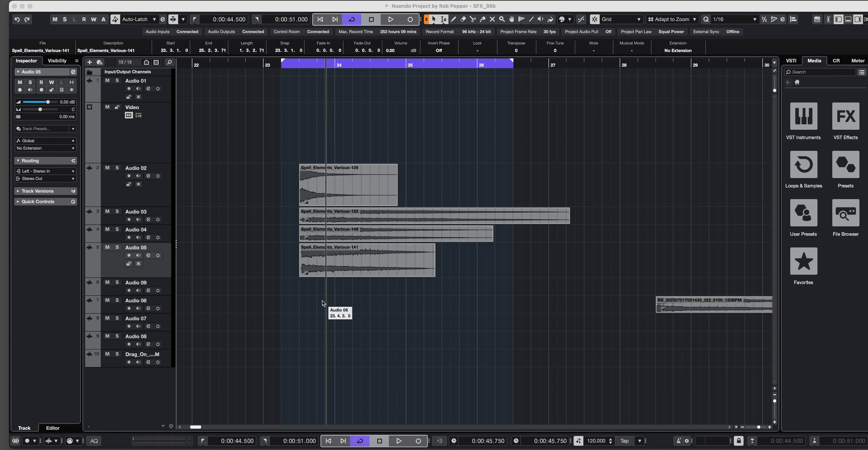
{"action": "right_click", "coordinate": [333, 307]}
{"action": "mouse_move", "coordinate": [334, 309]}
{"action": "mouse_move", "coordinate": [383, 323]}
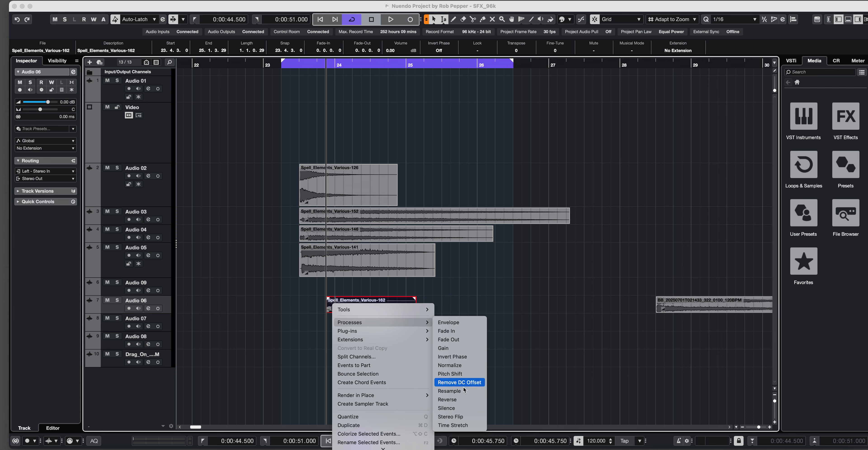
{"action": "left_click", "coordinate": [465, 399]}
{"action": "left_click_drag", "start_coordinate": [387, 307], "coordinate": [264, 289]}
- Extend the cycle range to 0:00:53.500 and play the layered clips from 23.3.1 into Rolling Sampler
{"action": "left_click", "coordinate": [297, 176]}
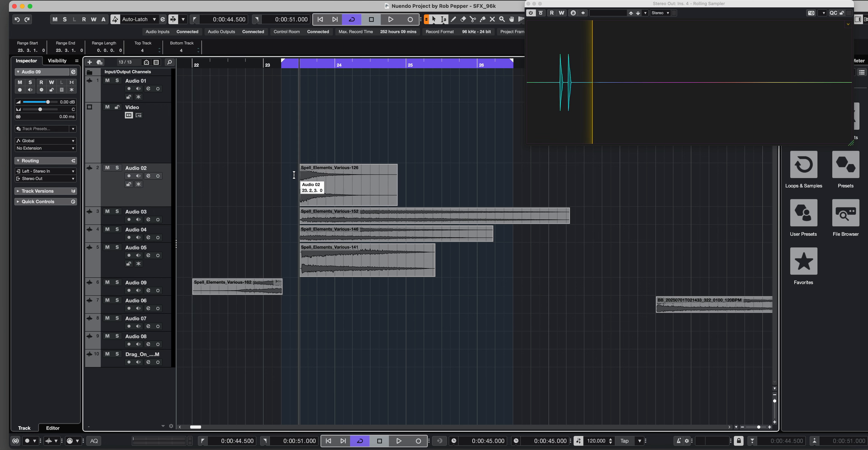
{"action": "left_click_drag", "start_coordinate": [512, 62], "coordinate": [606, 65]}
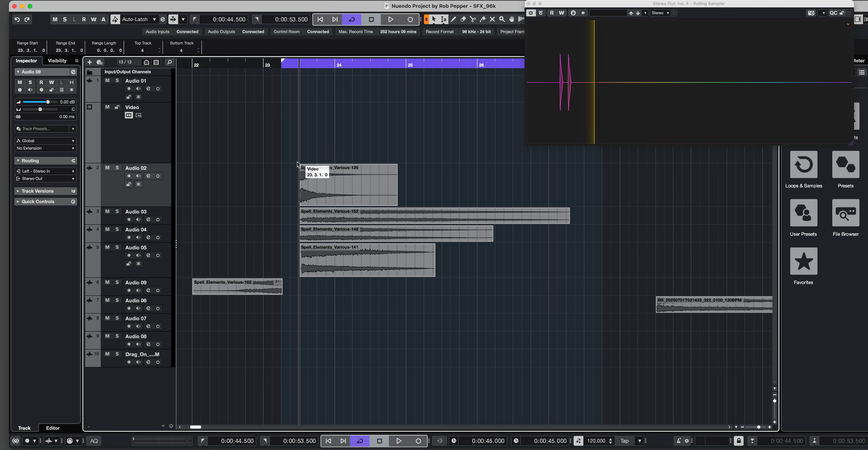
{"action": "key", "text": "space"}
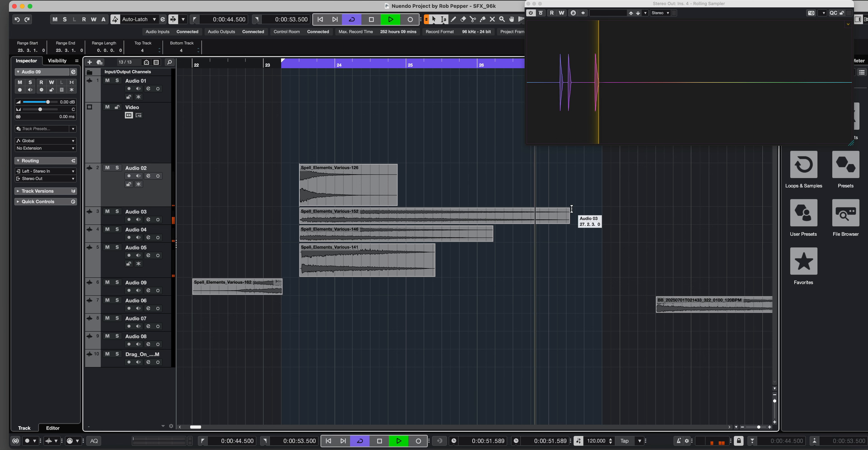
{"action": "key", "text": "space"}
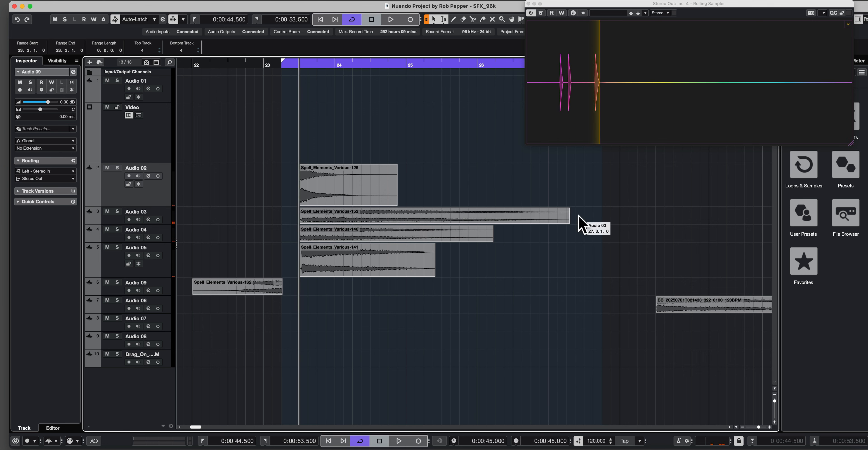
- Shorten the Spell_Elements_Various-152 clip on Audio 03 with a fade-out, and move the reversed Audio 09 clip to 22.2.1
{"action": "left_click_drag", "start_coordinate": [569, 222], "coordinate": [470, 213]}
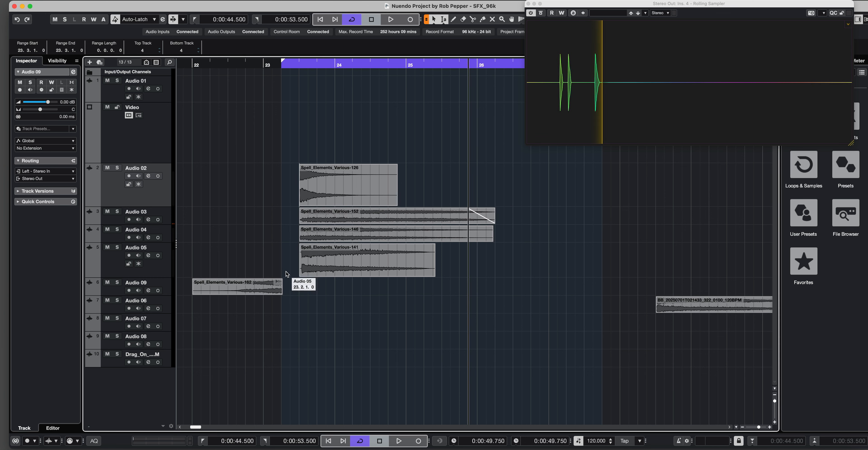
{"action": "left_click", "coordinate": [293, 201]}
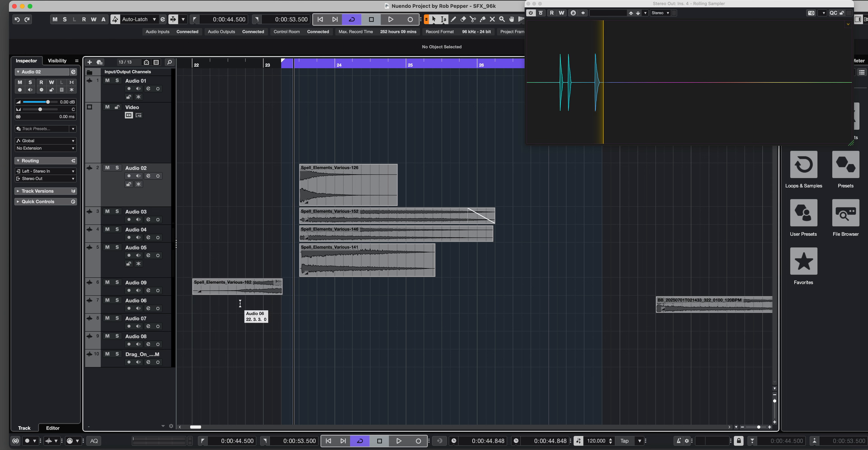
{"action": "left_click_drag", "start_coordinate": [262, 291], "coordinate": [279, 291]}
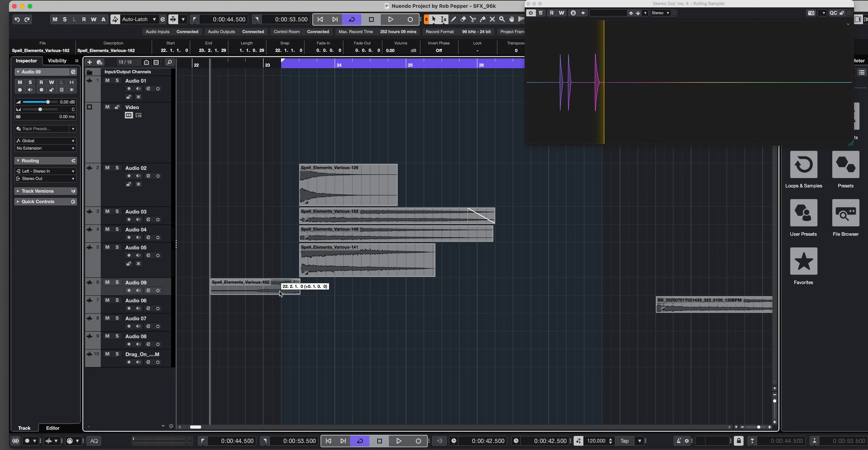
- Select the range 22.1.3 to 26.2.3 on Audio 09 and play the riser with the layered clips into Rolling Sampler
{"action": "left_click_drag", "start_coordinate": [202, 283], "coordinate": [502, 279]}
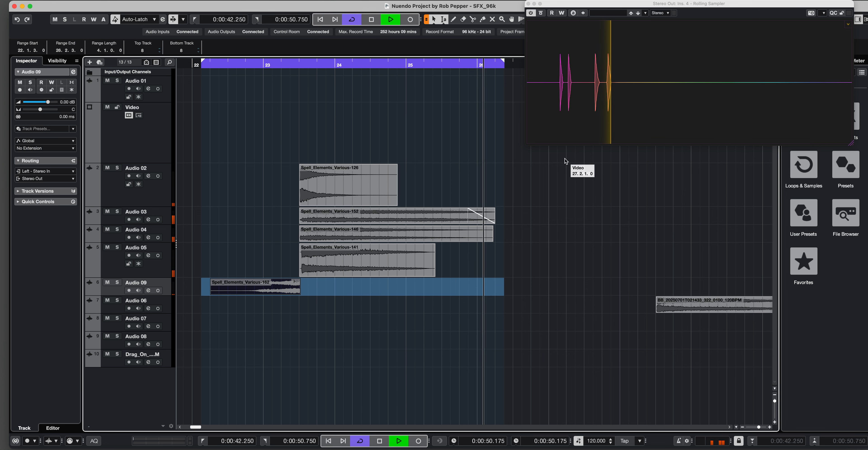
{"action": "key", "text": "space"}
- Place the latest captured sound from Rolling Sampler on the Audio 05 track and position it at 31.1.1
{"action": "left_click", "coordinate": [616, 80]}
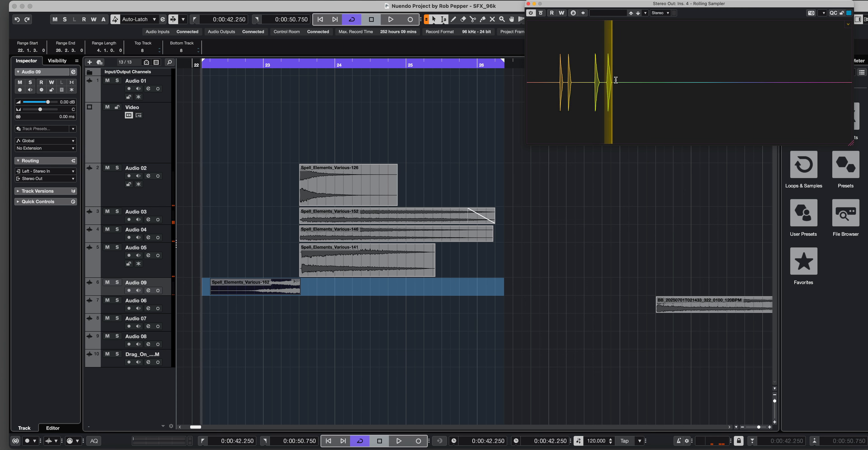
{"action": "left_click_drag", "start_coordinate": [603, 191], "coordinate": [661, 269]}
{"action": "scroll", "coordinate": [566, 255], "scroll_direction": "right", "scroll_amount": 10}
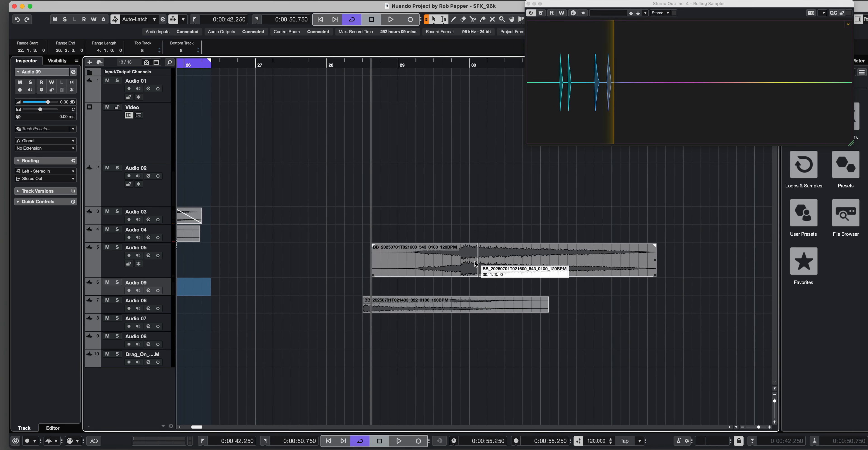
{"action": "left_click_drag", "start_coordinate": [514, 266], "coordinate": [650, 263]}
- Delete the four stacked Spell_Elements_Various clips starting at 23.3.1 on Audio 02 to Audio 05
{"action": "scroll", "coordinate": [388, 285], "scroll_direction": "left", "scroll_amount": 10}
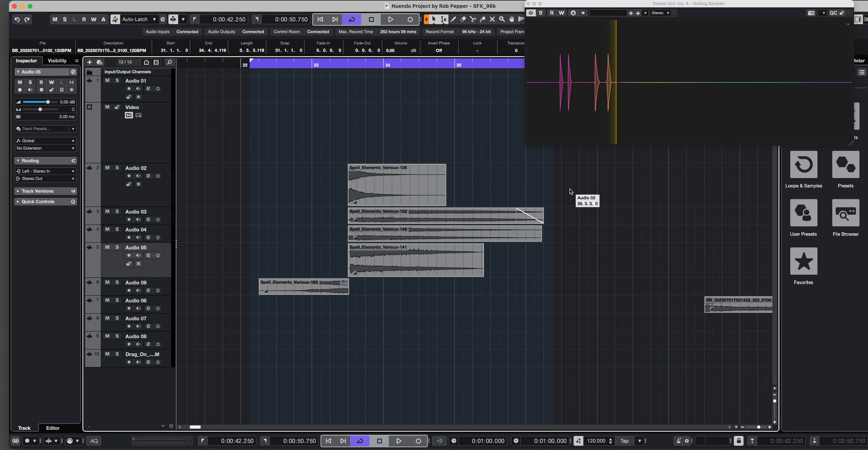
{"action": "left_click_drag", "start_coordinate": [570, 189], "coordinate": [408, 276]}
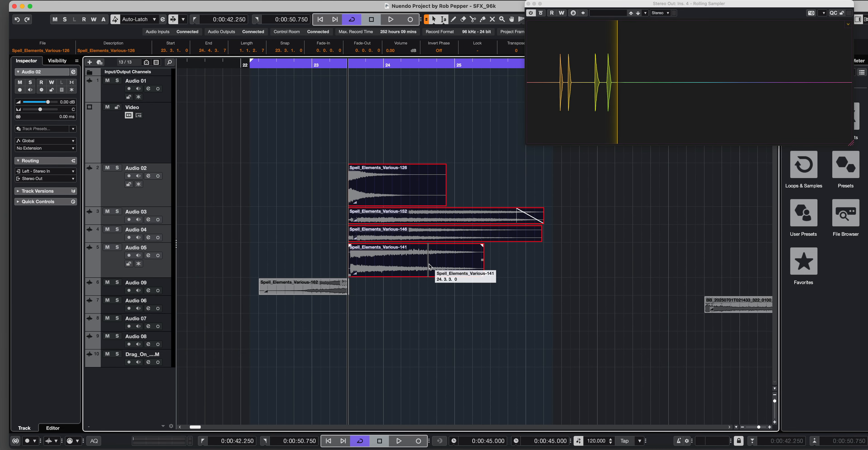
{"action": "key", "text": "Delete"}
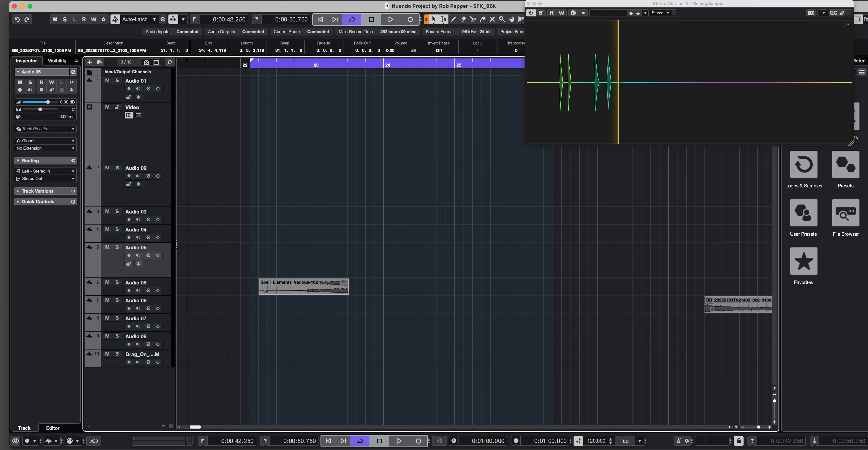
- Place Spell_Elements_Various-300 from the sound library on Audio 02 at 23.4.1, and move the reversed clip to Audio 03 at 22.3.3
{"action": "key", "text": "super+Tab"}
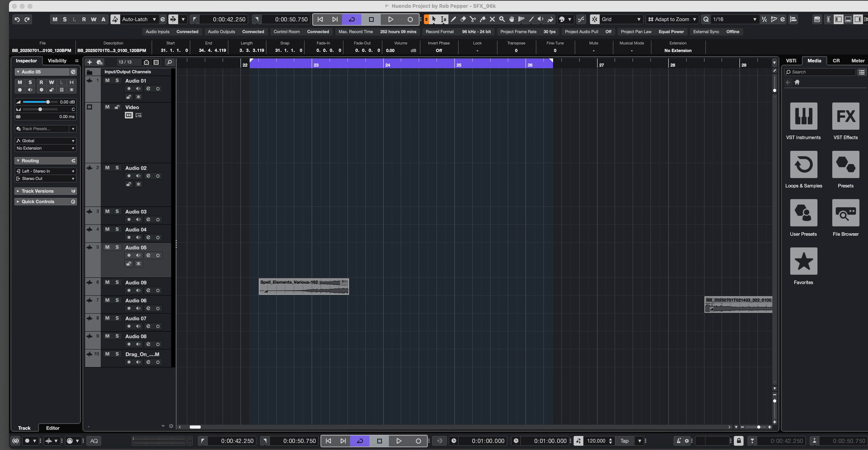
{"action": "left_click_drag", "start_coordinate": [866, 233], "coordinate": [368, 196]}
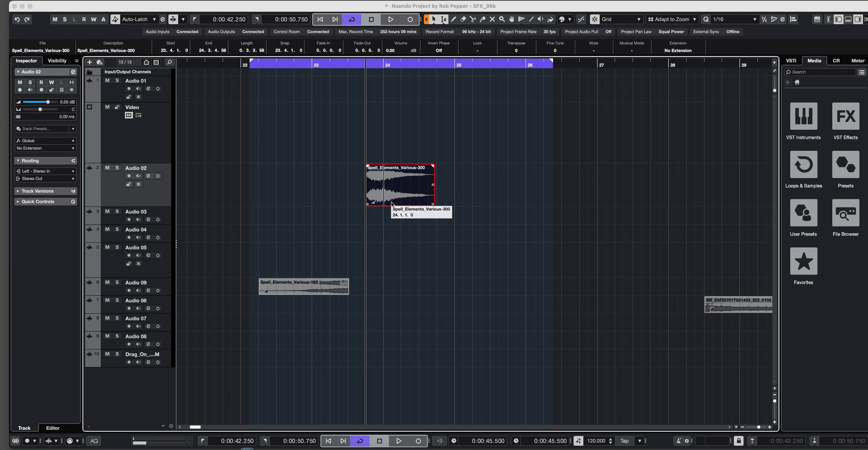
{"action": "left_click_drag", "start_coordinate": [322, 300], "coordinate": [364, 211]}
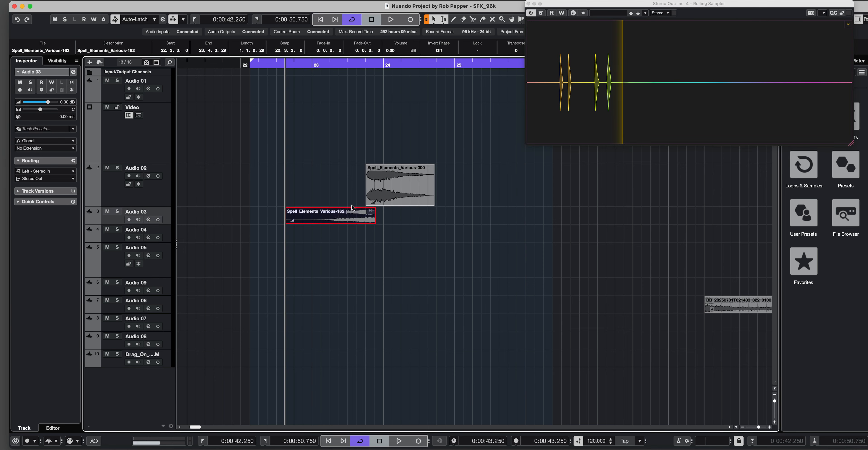
- Select the range 22.3.1 to 25.1.1 across Audio 02 and Audio 03 and play both clips into Rolling Sampler
{"action": "left_click_drag", "start_coordinate": [270, 176], "coordinate": [460, 208]}
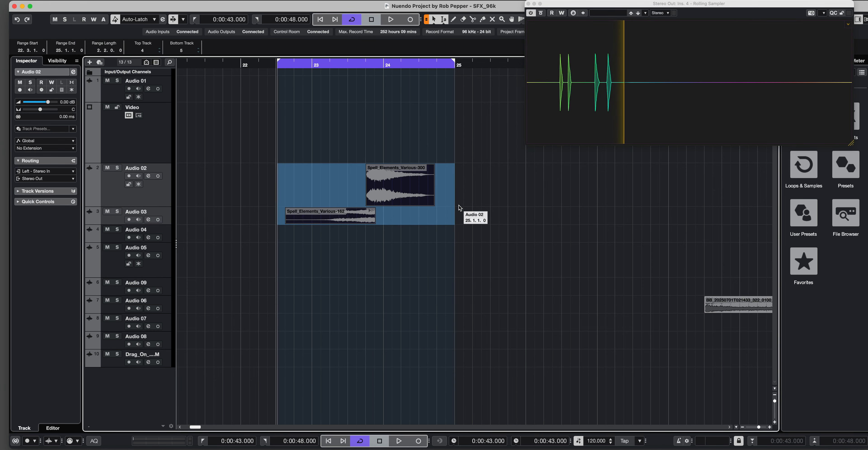
{"action": "key", "text": "space"}
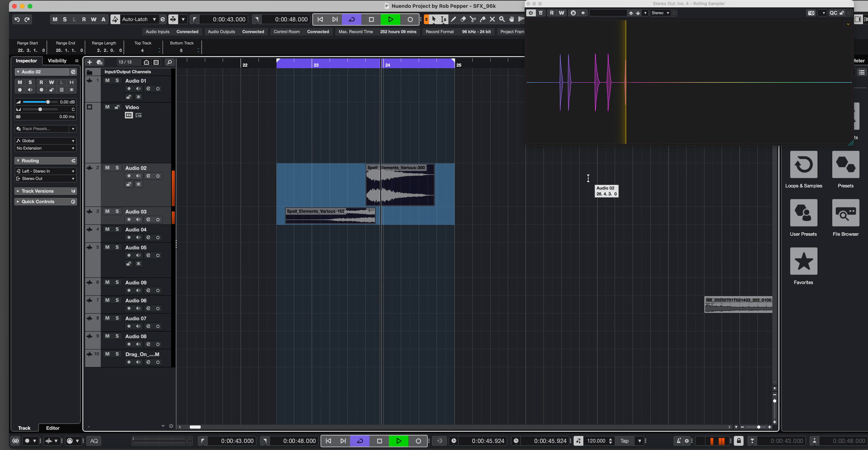
{"action": "key", "text": "space"}
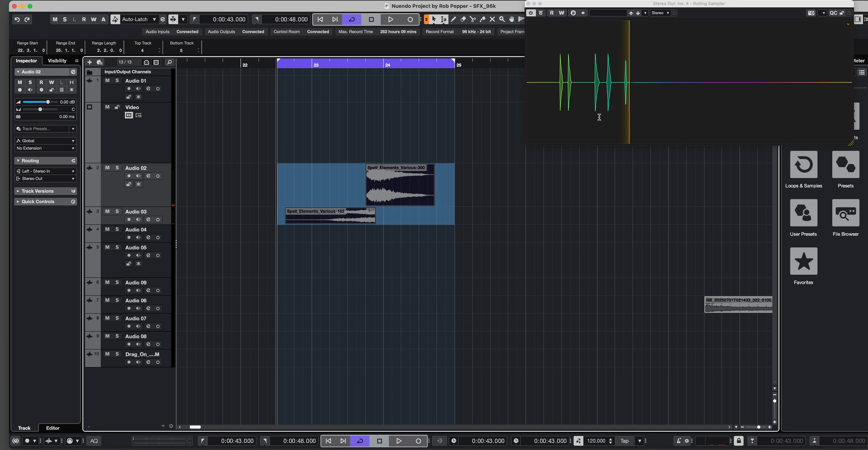
- Move the Rolling Sampler window clear of the clips and select the Spell_Elements_Various-300 clip on Audio 02
{"action": "left_click_drag", "start_coordinate": [581, 6], "coordinate": [355, 134]}
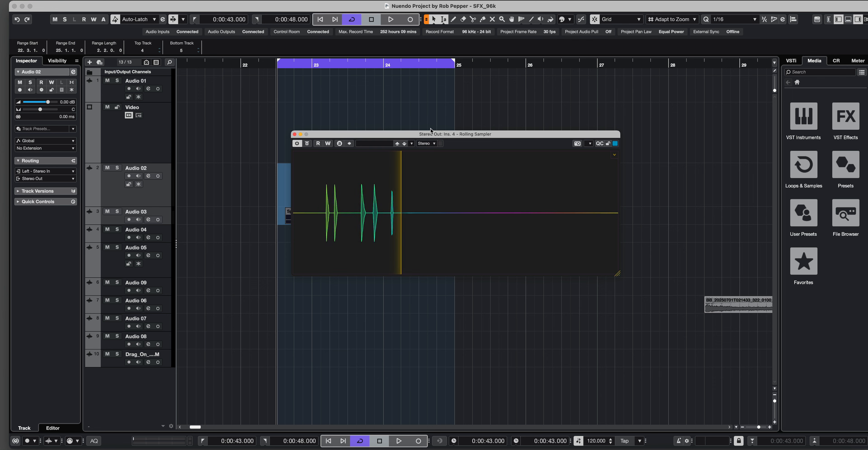
{"action": "left_click_drag", "start_coordinate": [434, 136], "coordinate": [602, 98]}
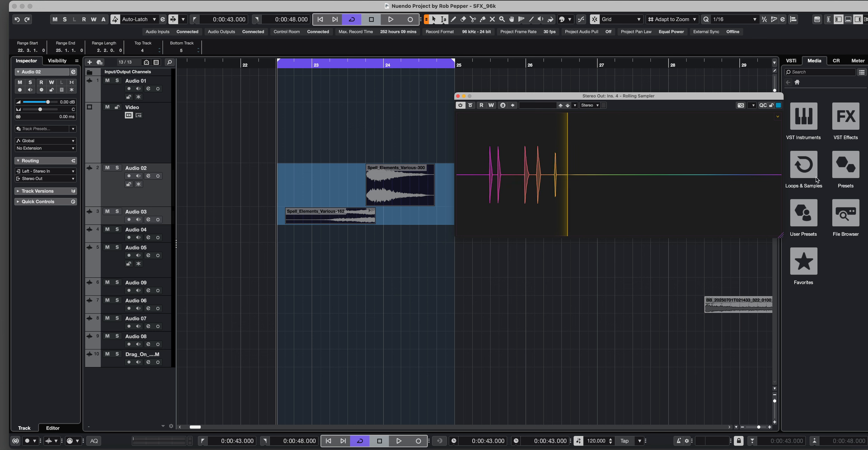
{"action": "left_click", "coordinate": [396, 202]}
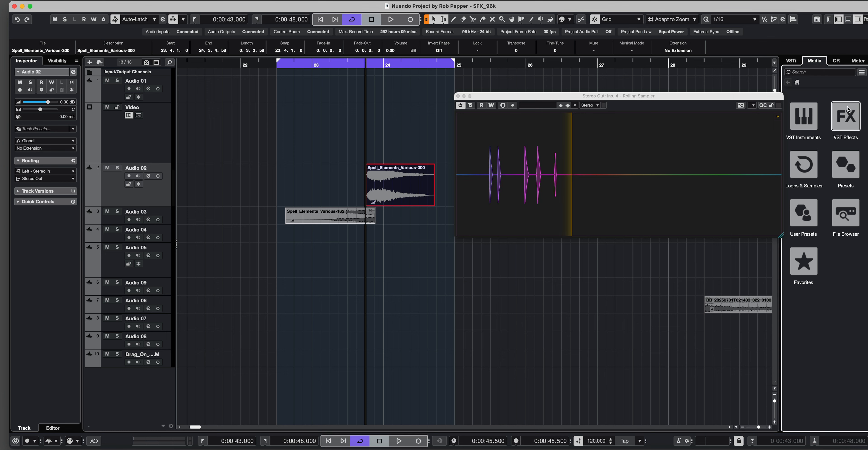
- Find the phaser plug-ins among the VST effects and insert Phaser BI-TRON on the Audio 02 track
{"action": "left_click", "coordinate": [846, 117]}
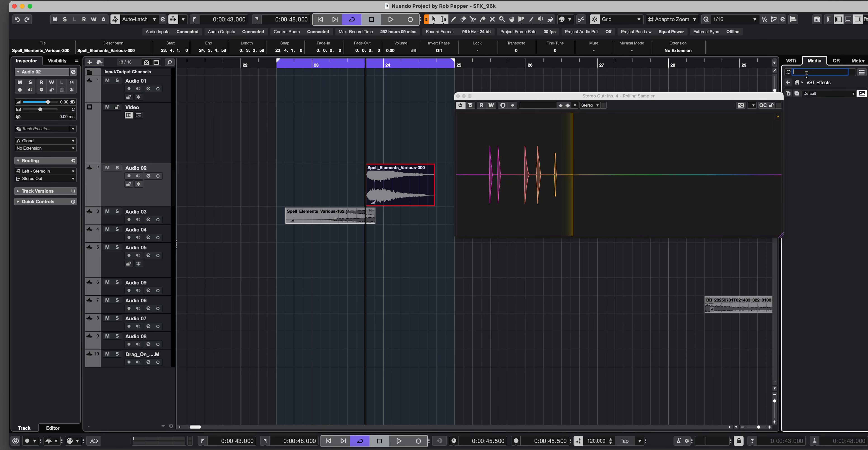
{"action": "type", "text": "phaser"}
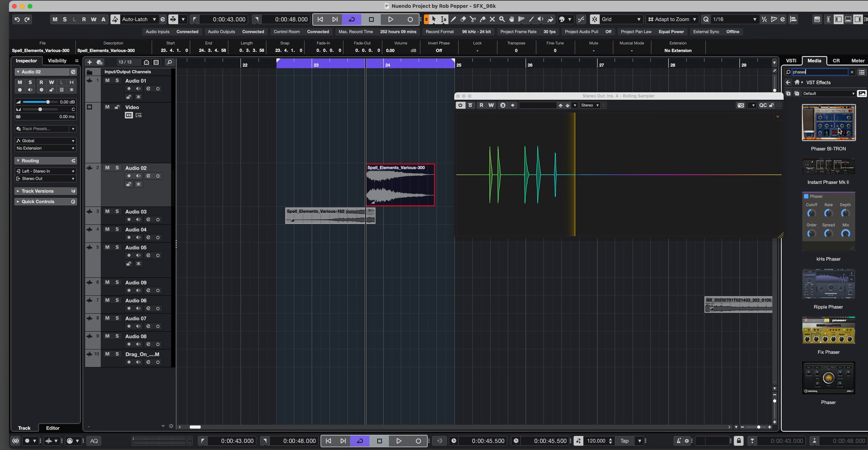
{"action": "left_click_drag", "start_coordinate": [840, 131], "coordinate": [201, 202]}
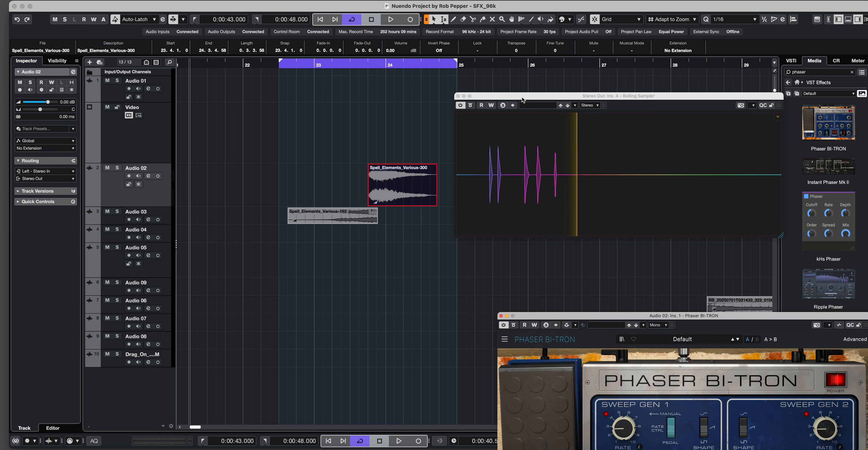
- Move both plug-in windows clear of the clips and play the phased spell from 22.3.1 into Rolling Sampler
{"action": "left_click_drag", "start_coordinate": [530, 98], "coordinate": [553, 46]}
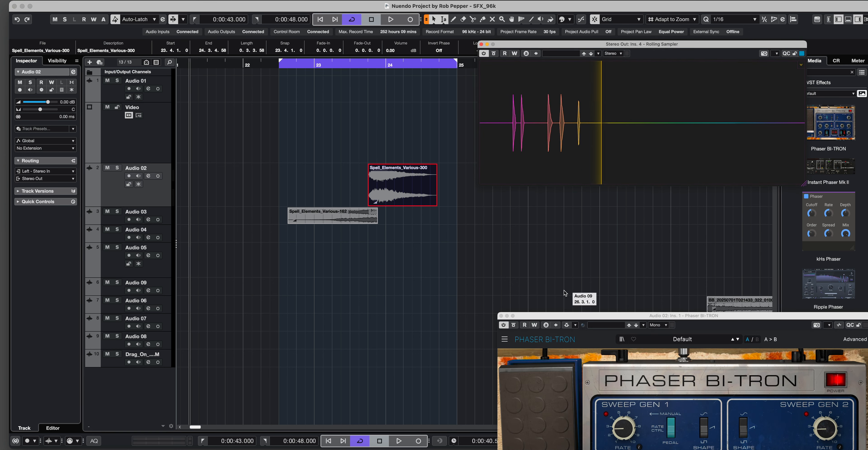
{"action": "left_click_drag", "start_coordinate": [568, 317], "coordinate": [614, 295]}
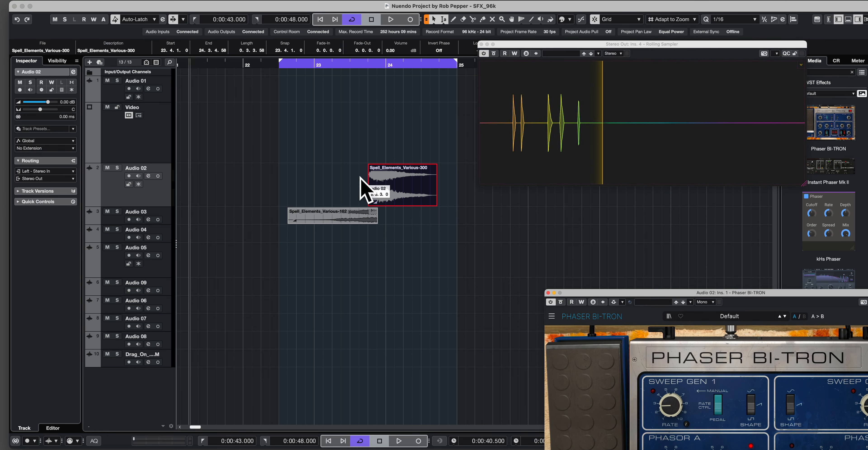
{"action": "left_click", "coordinate": [280, 175]}
{"action": "key", "text": "space"}
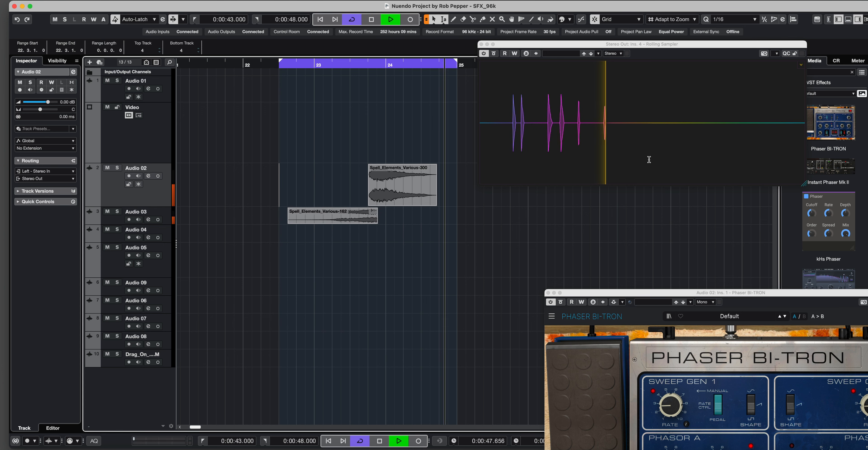
{"action": "key", "text": "space"}
- Place the newly captured audio from Rolling Sampler on Audio 04 at 27.2.3
{"action": "left_click", "coordinate": [630, 142]}
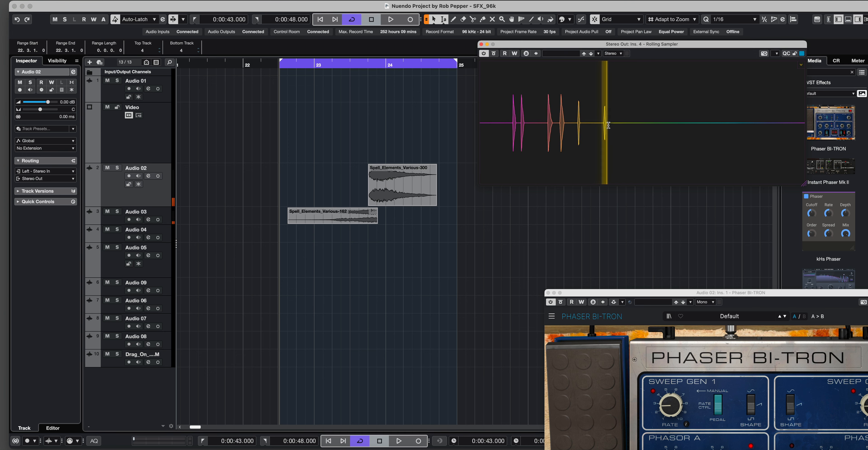
{"action": "left_click_drag", "start_coordinate": [608, 133], "coordinate": [539, 236]}
{"action": "scroll", "coordinate": [467, 204], "scroll_direction": "right", "scroll_amount": 6}
{"action": "scroll", "coordinate": [468, 216], "scroll_direction": "left", "scroll_amount": 1}
{"action": "left_click_drag", "start_coordinate": [467, 235], "coordinate": [555, 236]}
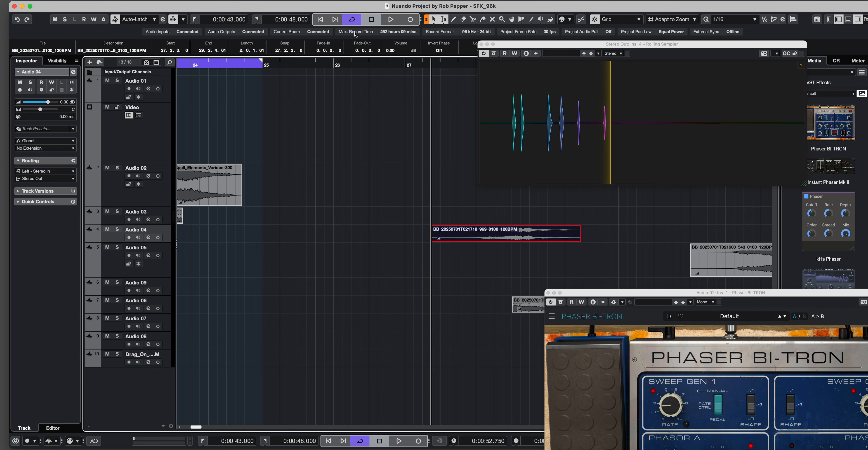
- Arrange the project, Rolling Sampler and Phaser BI-TRON windows so both plug-ins sit clear of the two spell clips
{"action": "left_click_drag", "start_coordinate": [357, 6], "coordinate": [393, 6]}
{"action": "scroll", "coordinate": [371, 204], "scroll_direction": "left", "scroll_amount": 5}
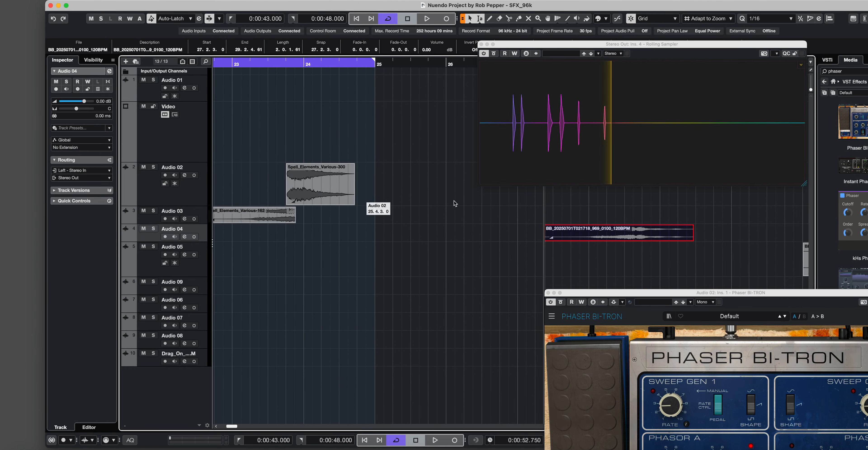
{"action": "scroll", "coordinate": [510, 204], "scroll_direction": "right", "scroll_amount": 1}
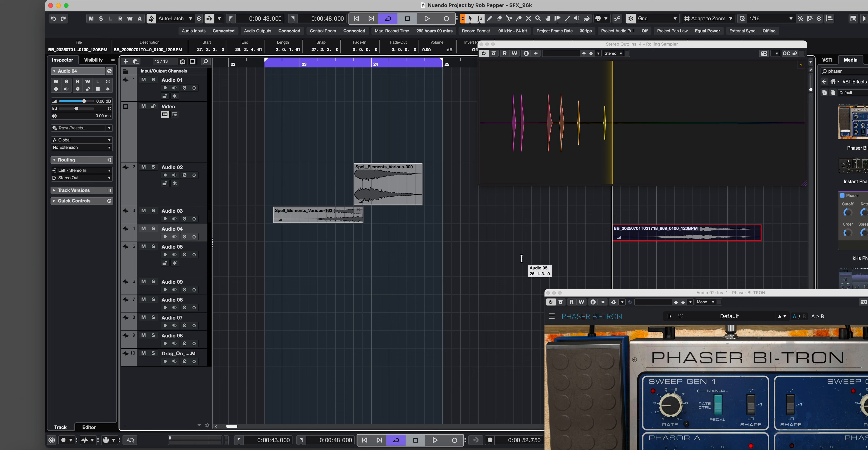
{"action": "left_click_drag", "start_coordinate": [628, 46], "coordinate": [585, 85]}
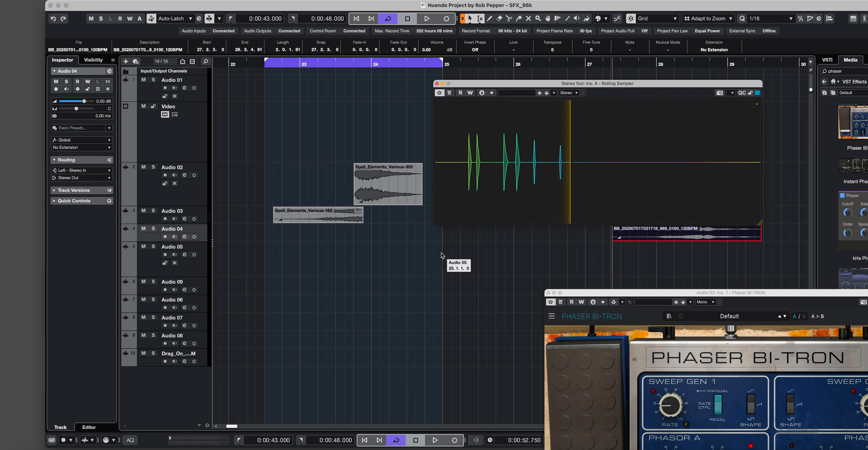
{"action": "left_click_drag", "start_coordinate": [655, 293], "coordinate": [342, 252]}
{"action": "left_click_drag", "start_coordinate": [542, 84], "coordinate": [741, 57]}
{"action": "scroll", "coordinate": [562, 170], "scroll_direction": "left", "scroll_amount": 3}
{"action": "left_click", "coordinate": [562, 171]}
{"action": "scroll", "coordinate": [553, 182], "scroll_direction": "right", "scroll_amount": 1}
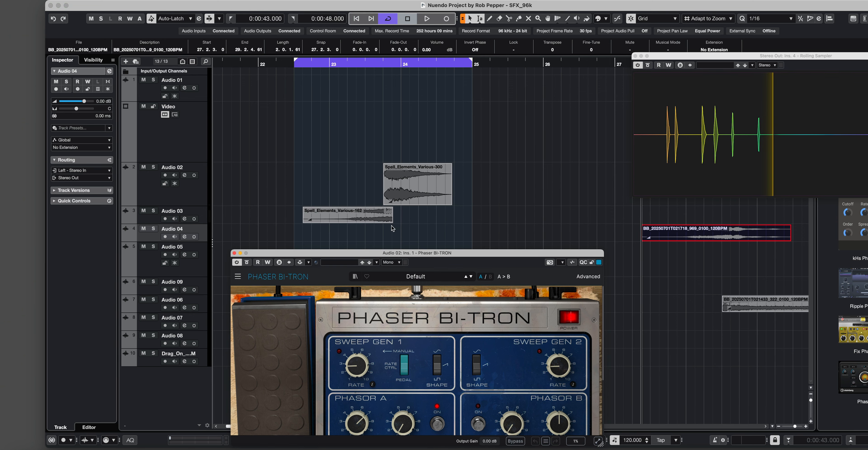
- Loop playback from 22.3.3 to 25.1.1 while loading Phaser BI-TRON's Drums Fast Mod preset and raising its Sweep Gen 1 rate
{"action": "left_click_drag", "start_coordinate": [305, 179], "coordinate": [474, 178]}
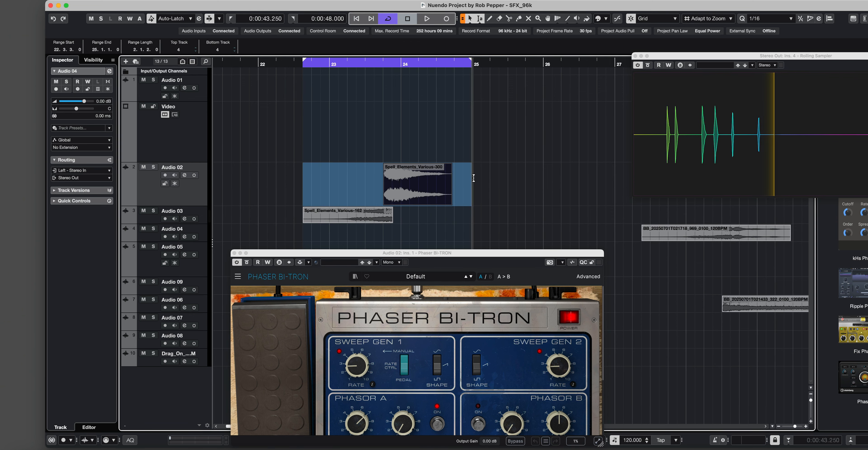
{"action": "key", "text": "space"}
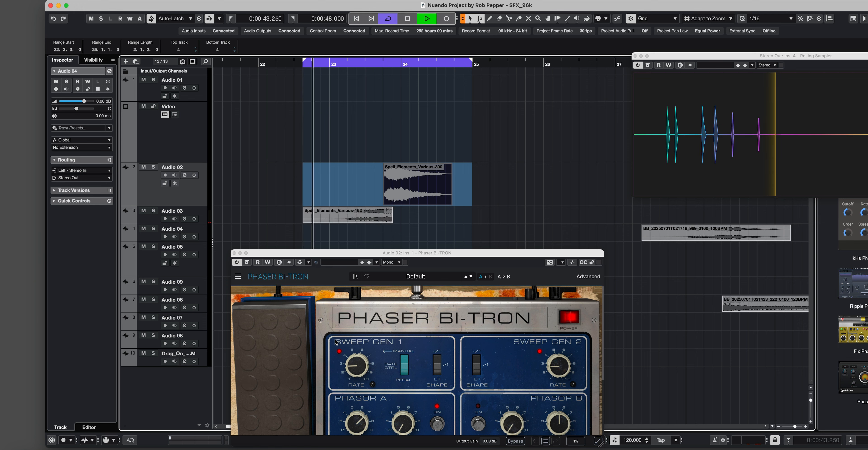
{"action": "left_click", "coordinate": [467, 277]}
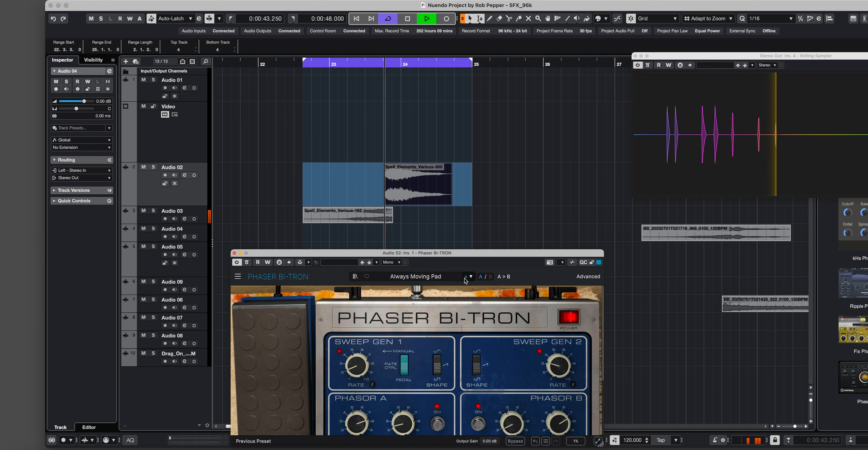
{"action": "left_click", "coordinate": [467, 277]}
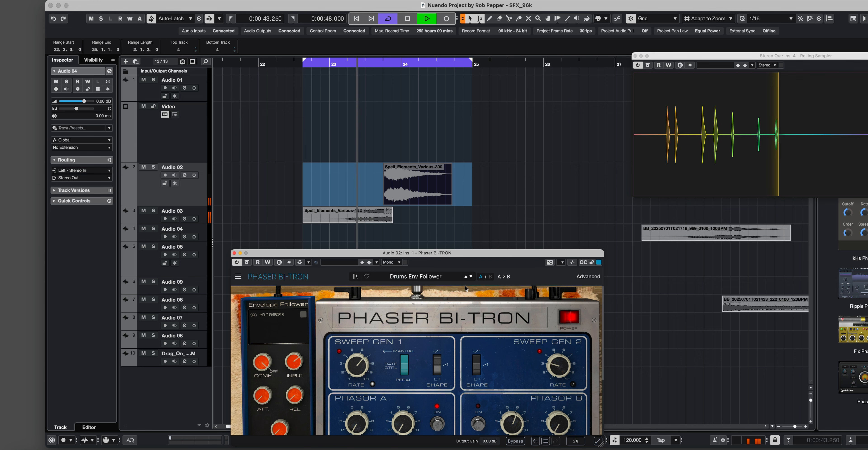
{"action": "left_click", "coordinate": [471, 277]}
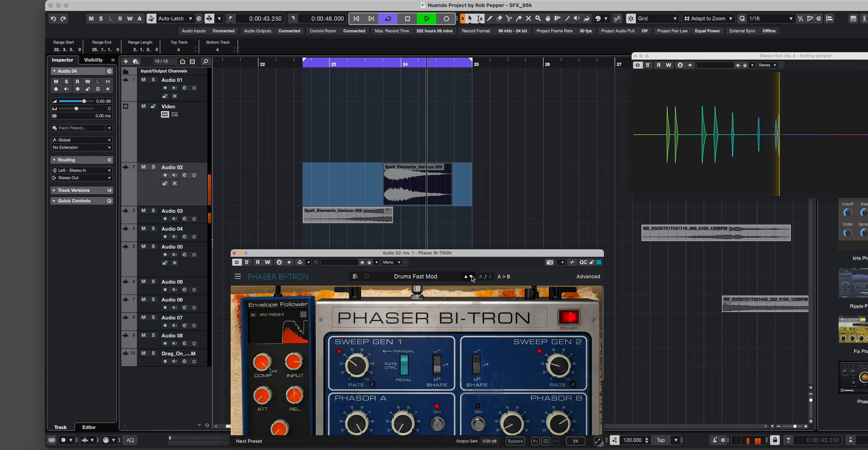
{"action": "left_click_drag", "start_coordinate": [356, 365], "coordinate": [357, 350]}
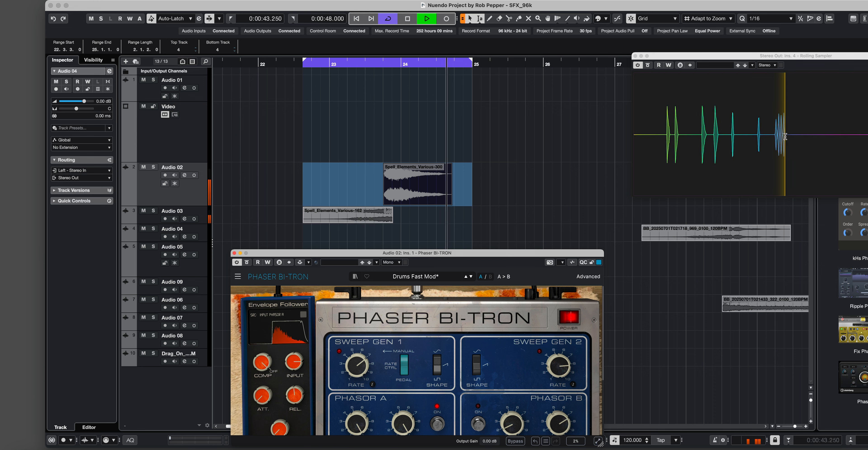
{"action": "key", "text": "space"}
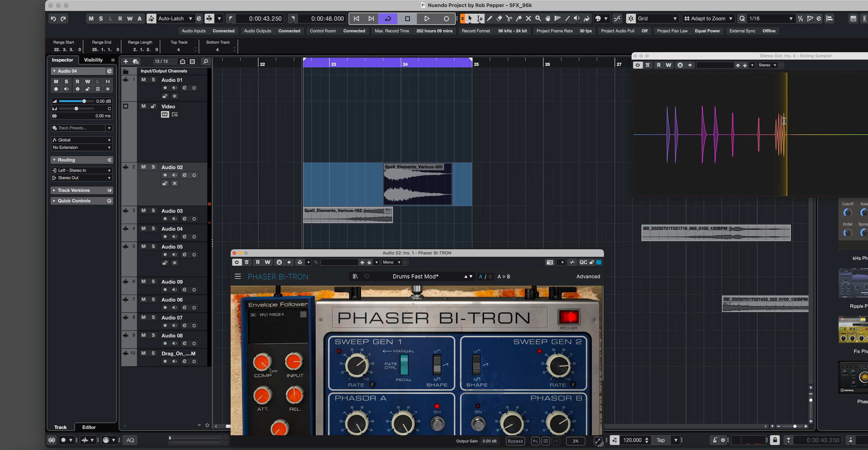
- Place the latest Rolling Sampler capture on Audio 03 at 25.2.1 and play it back
{"action": "left_click", "coordinate": [783, 121]}
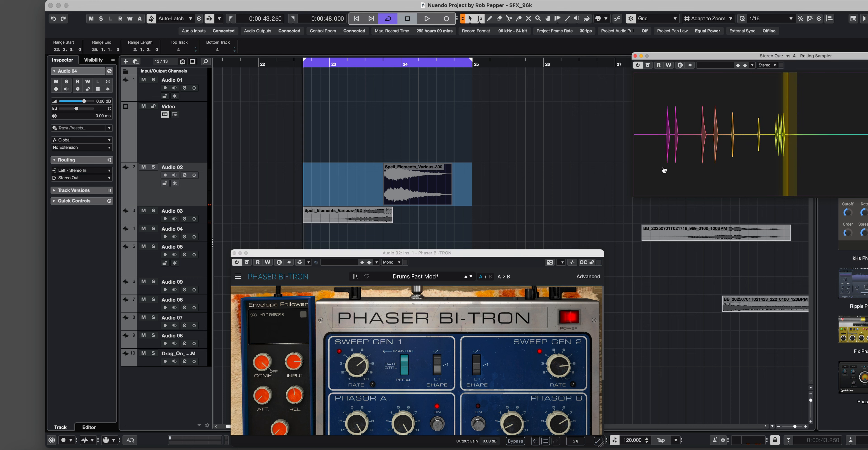
{"action": "left_click_drag", "start_coordinate": [664, 170], "coordinate": [548, 218]}
{"action": "left_click_drag", "start_coordinate": [605, 221], "coordinate": [565, 220]}
{"action": "key", "text": "space"}
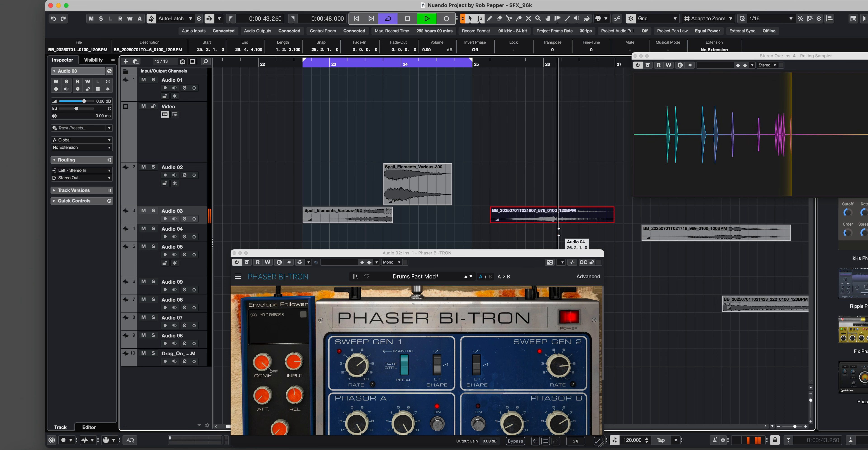
{"action": "key", "text": "space"}
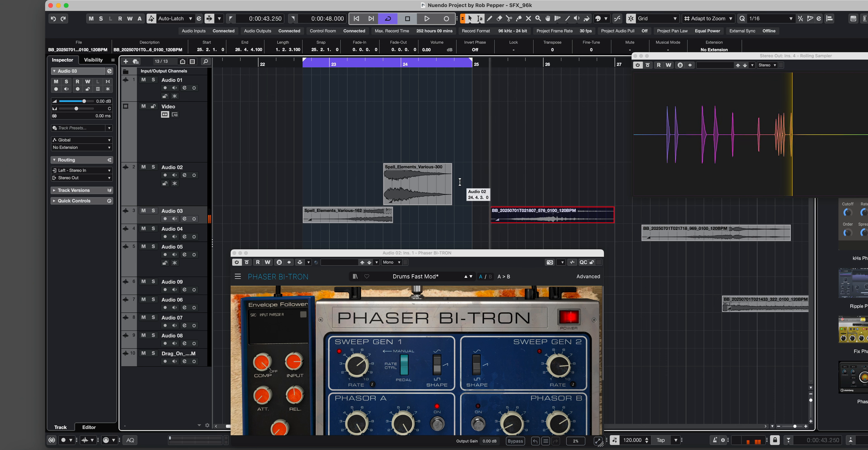